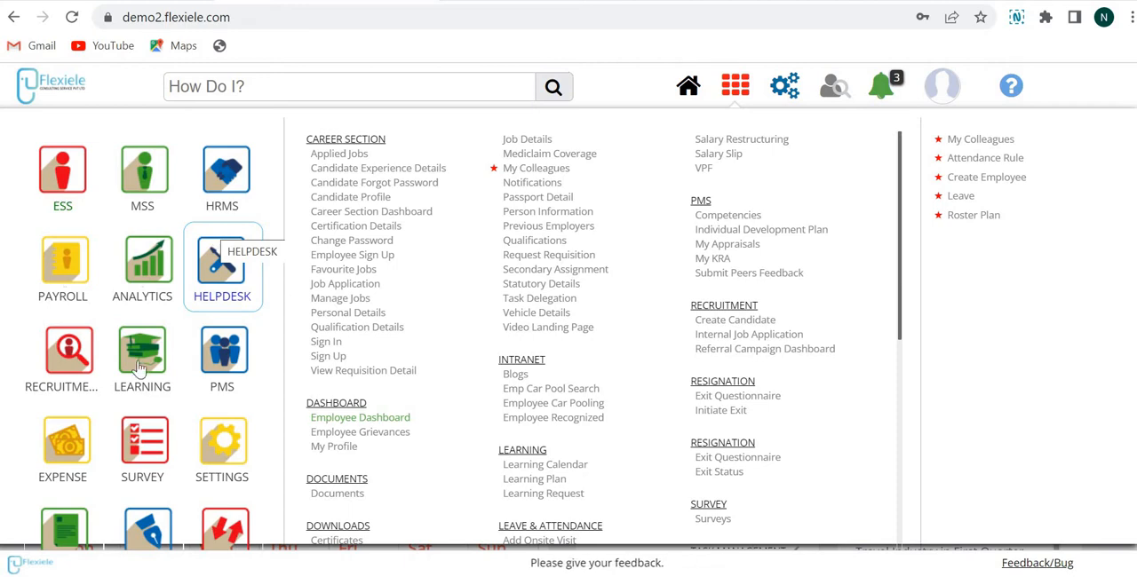
# Step: Open the Create Candidate form under Candidate Admin in the Recruitment module
pyautogui.click(85, 353)
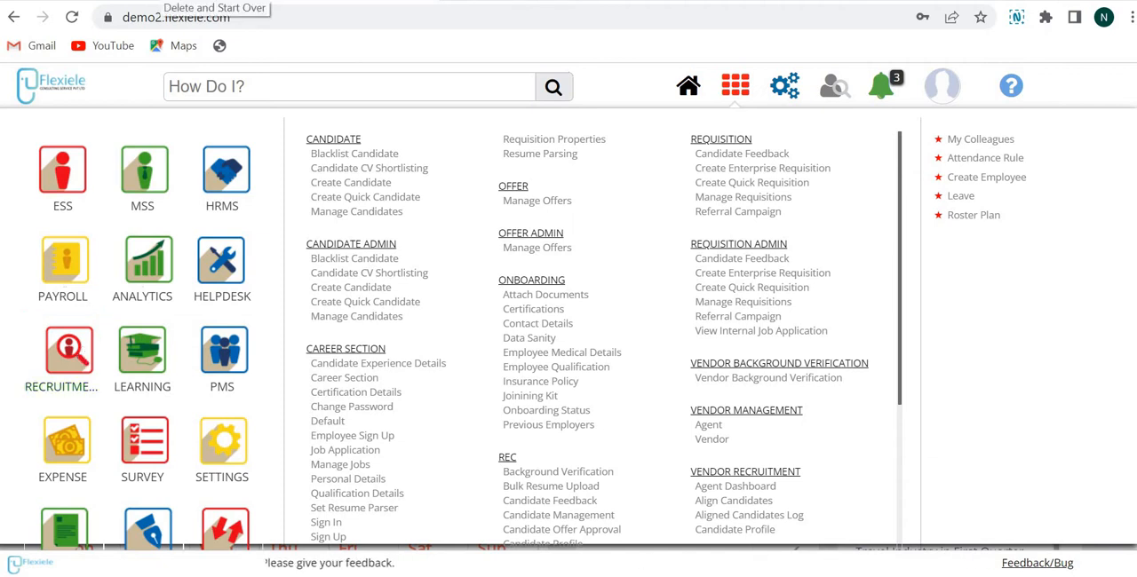
pyautogui.click(338, 291)
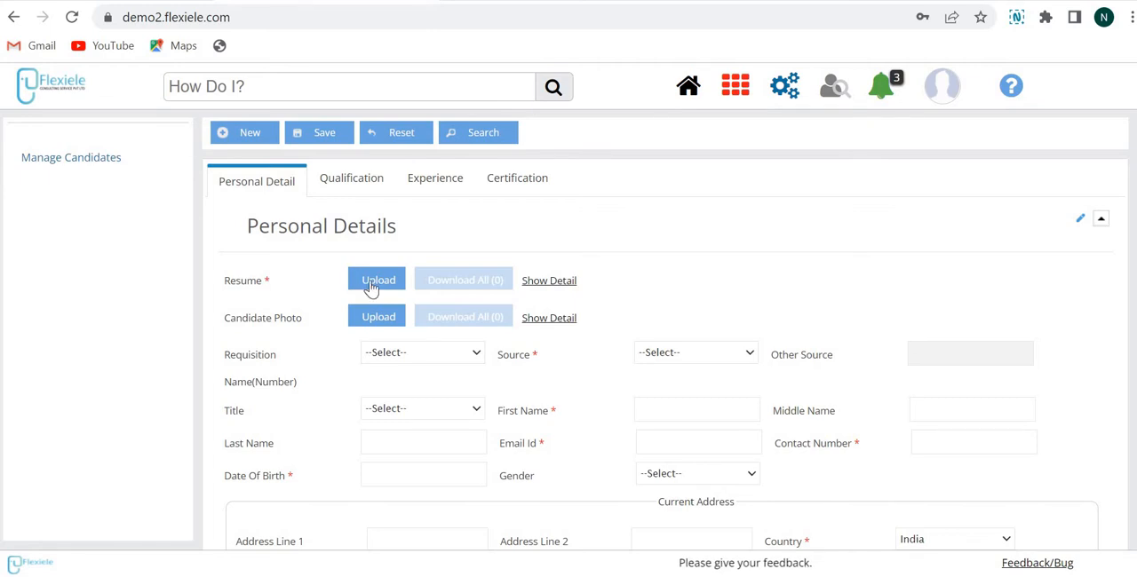
# Step: Choose the Devops Engineer (REQ0000009) requisition for the candidate and set the source to Other
pyautogui.scroll(-2, 378, 217)
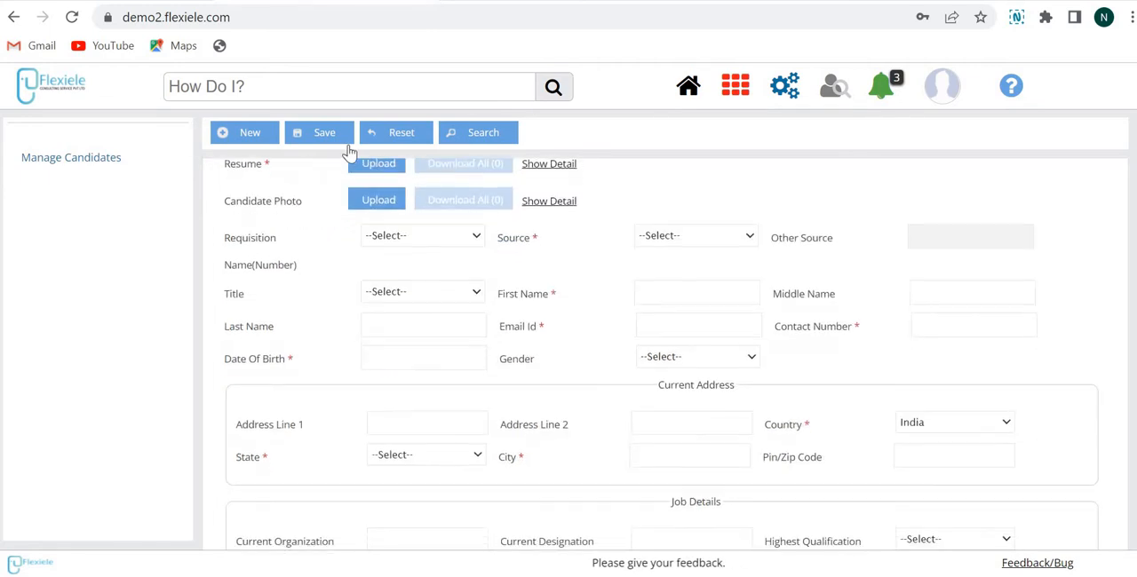
pyautogui.click(404, 236)
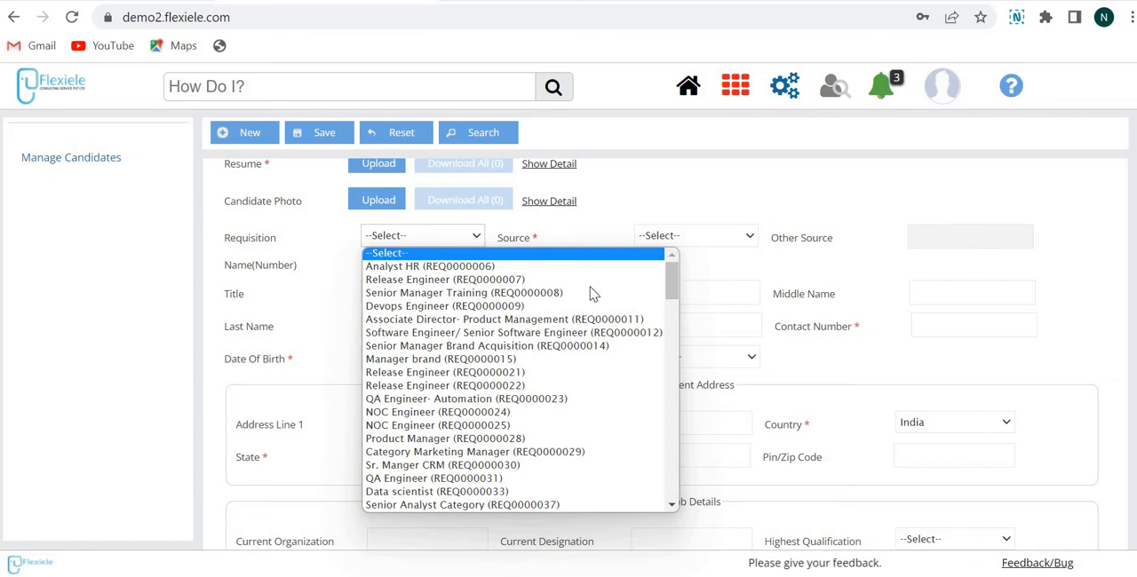
pyautogui.click(454, 308)
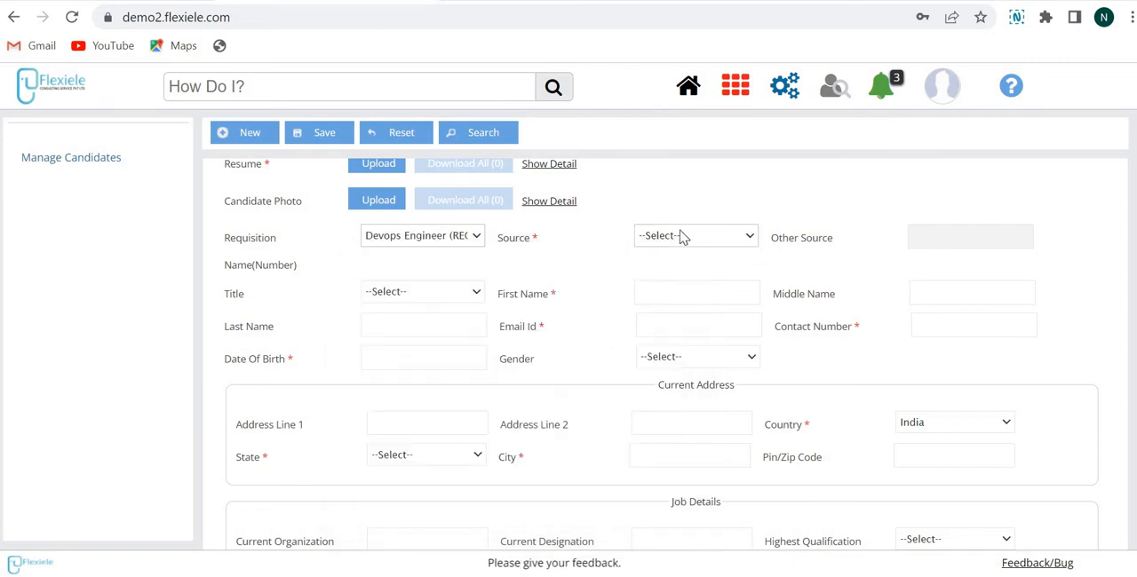
pyautogui.click(681, 235)
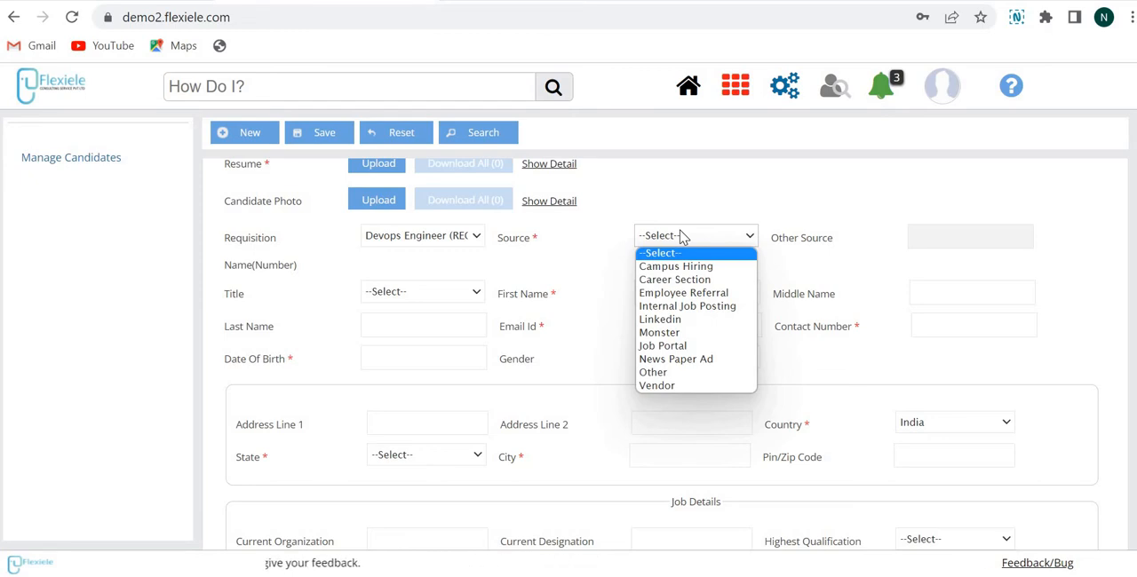
pyautogui.click(677, 372)
pyautogui.click(940, 243)
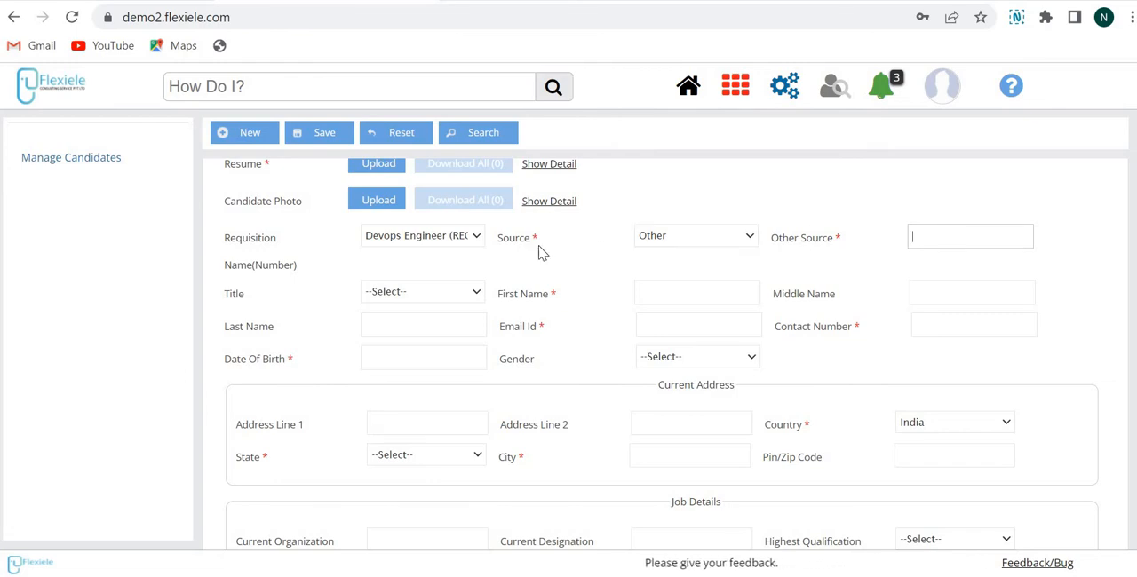
# Step: Examine the title and gender options and the address, job and other details sections down to the candidate grid
pyautogui.click(418, 304)
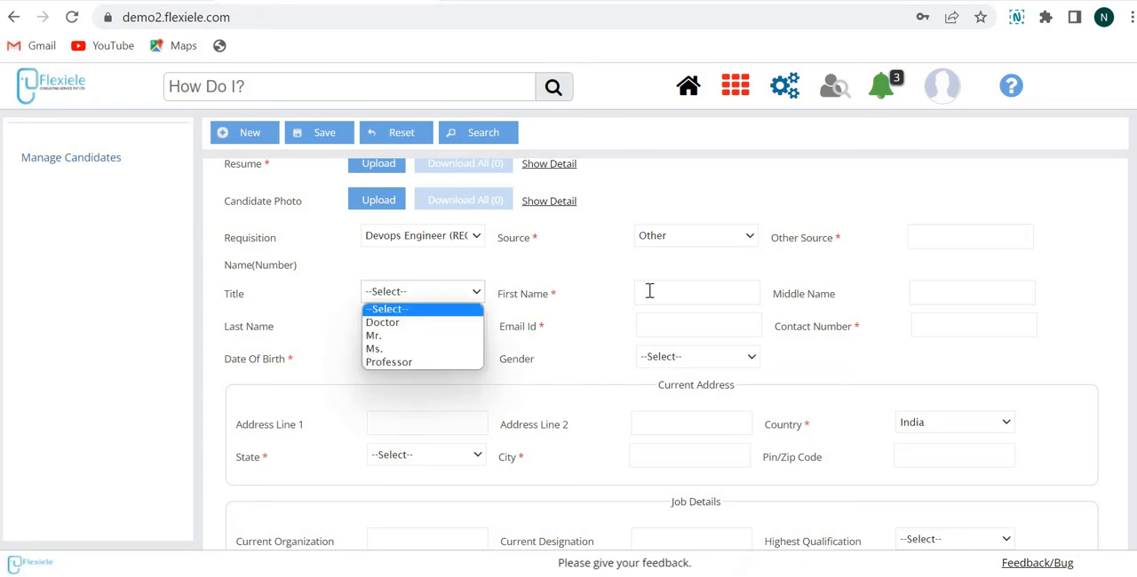
pyautogui.click(649, 291)
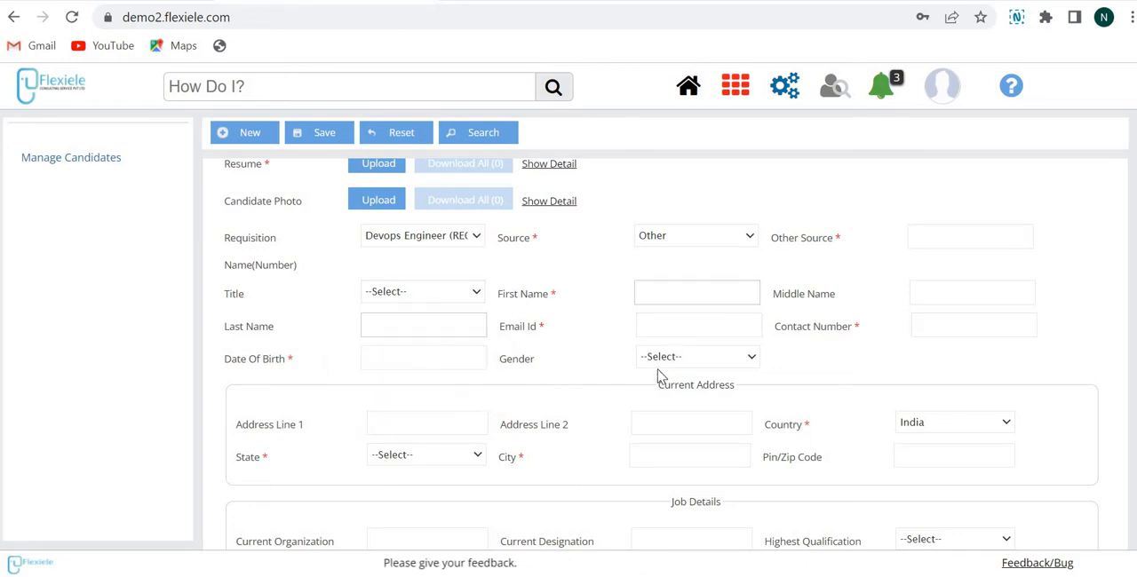
pyautogui.click(692, 357)
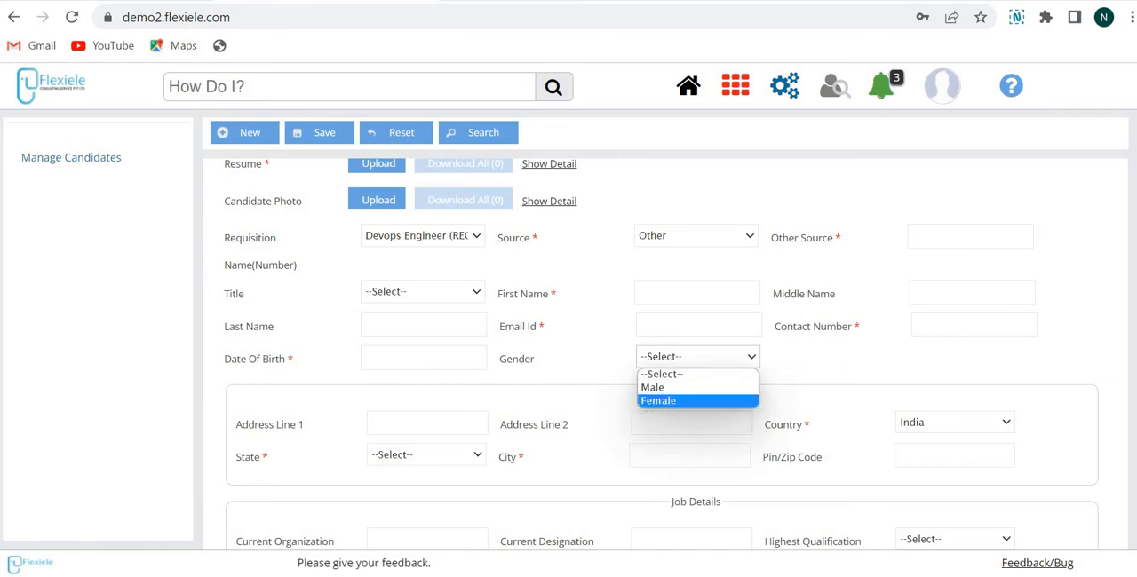
pyautogui.scroll(-2, 319, 278)
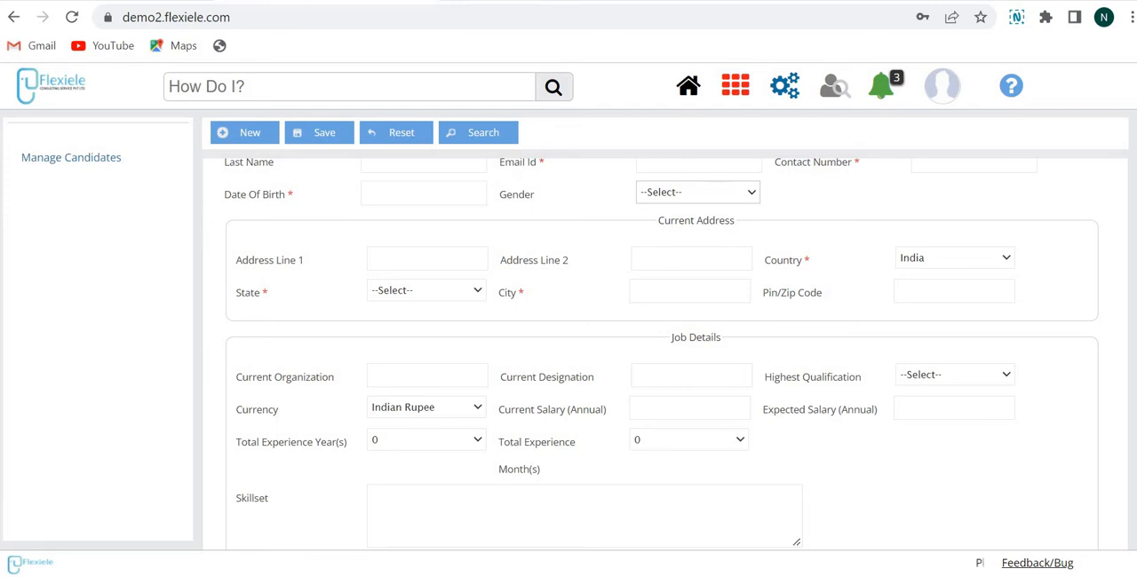
pyautogui.scroll(-2, 662, 363)
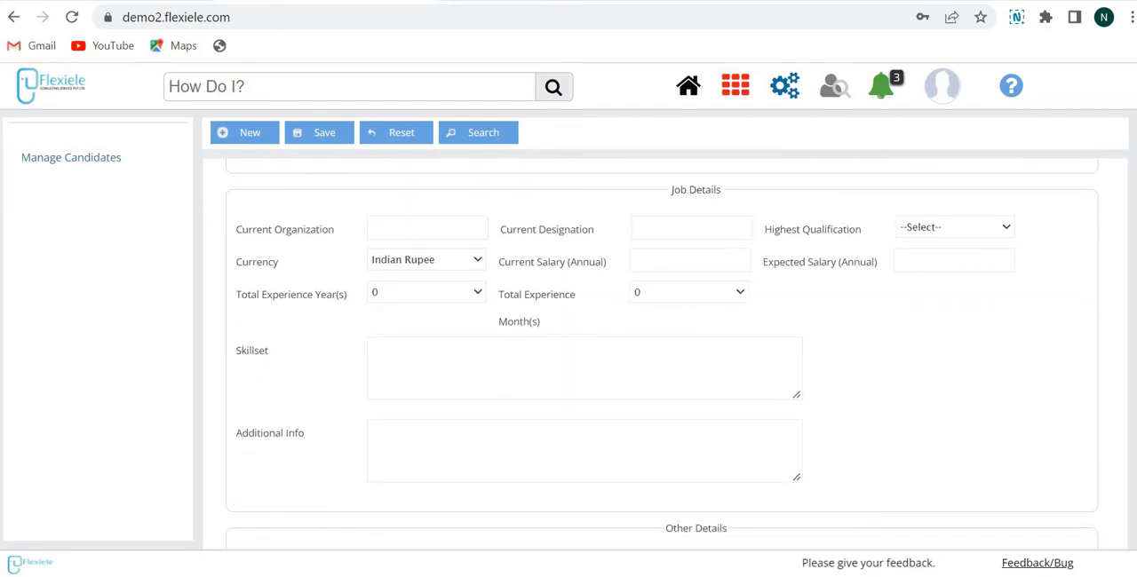
pyautogui.scroll(-5, 663, 363)
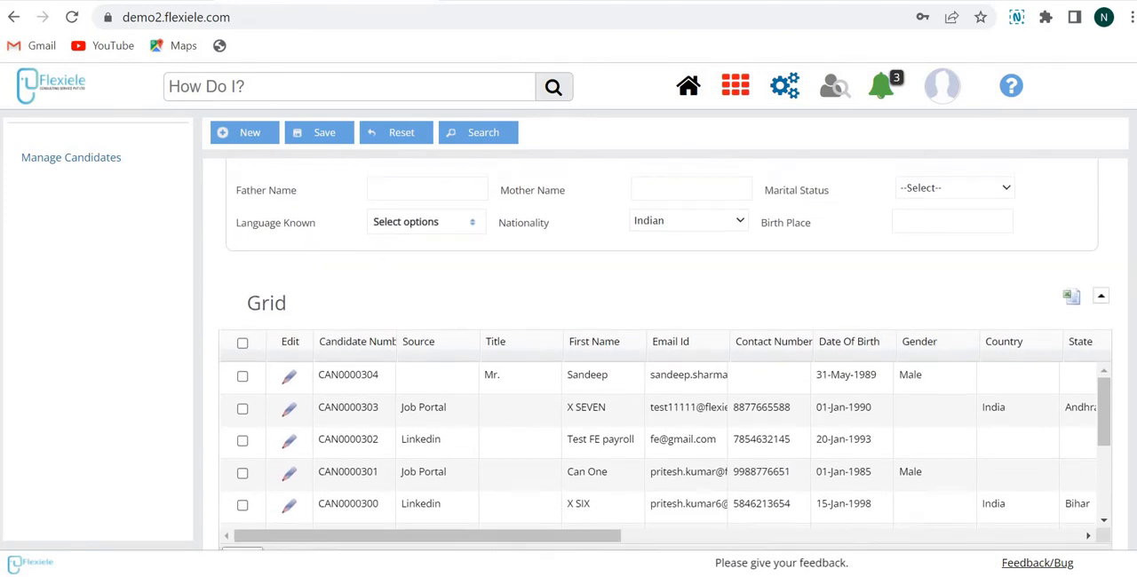
pyautogui.scroll(10, 259, 186)
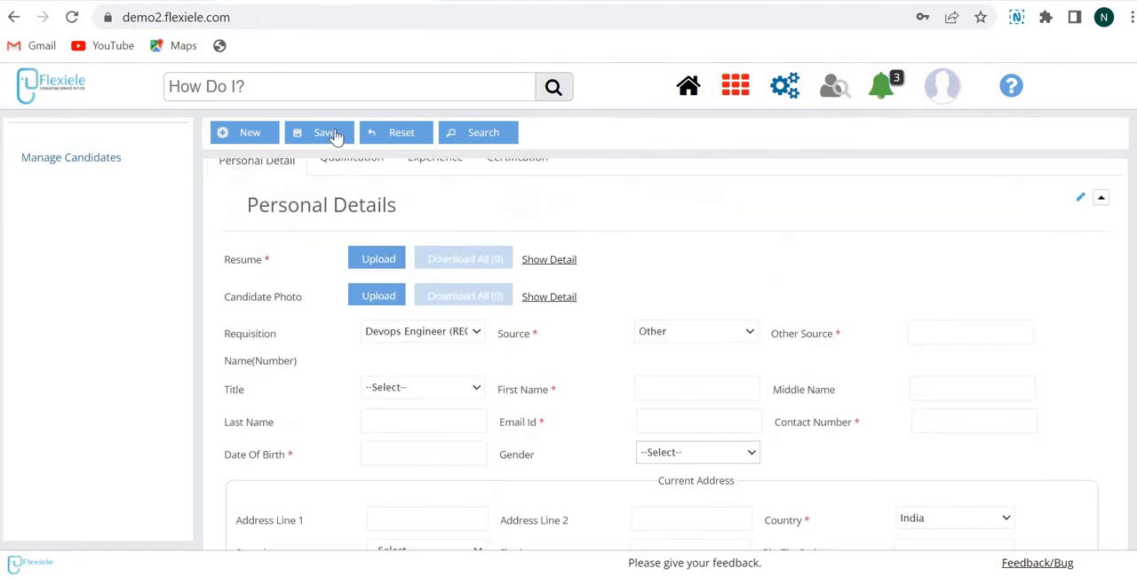
pyautogui.click(335, 135)
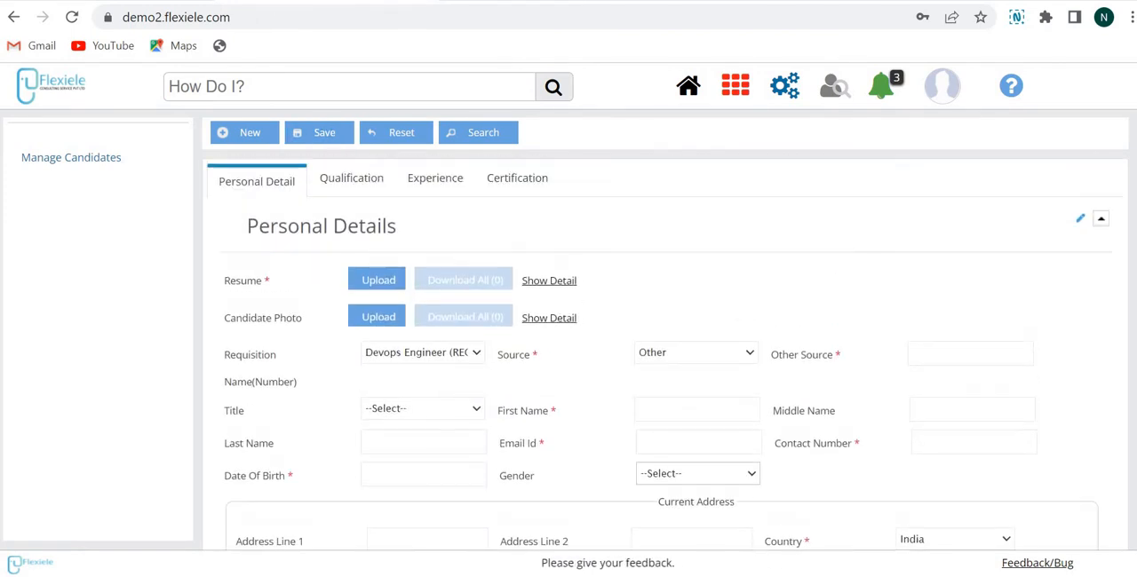
pyautogui.scroll(-10, 658, 355)
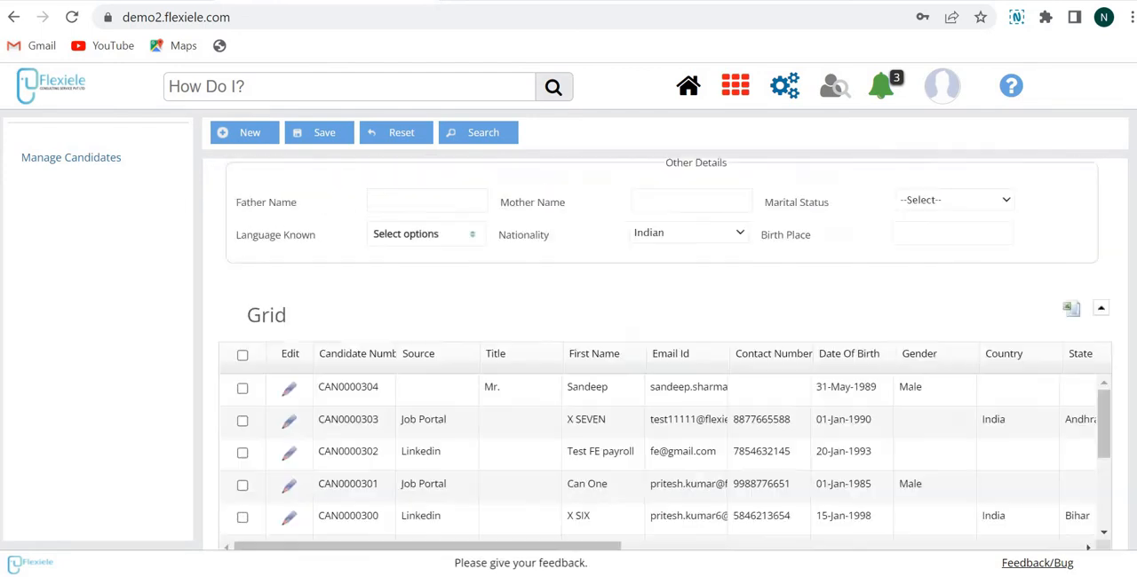
pyautogui.scroll(10, 665, 364)
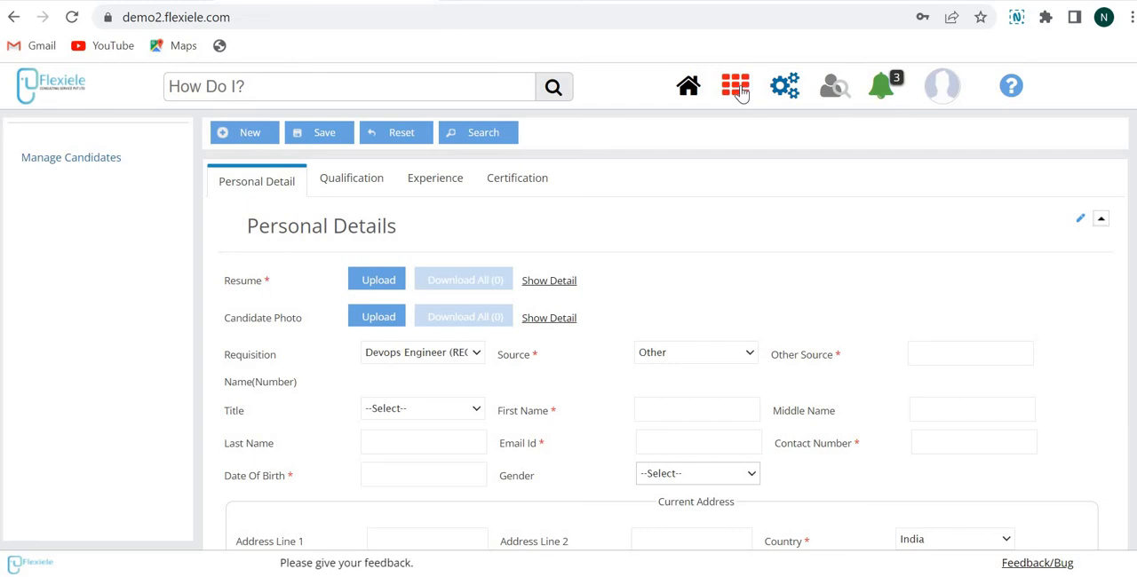
# Step: Open the Create Quick Candidate form under Candidate Admin, discarding the unsaved candidate entries
pyautogui.click(739, 90)
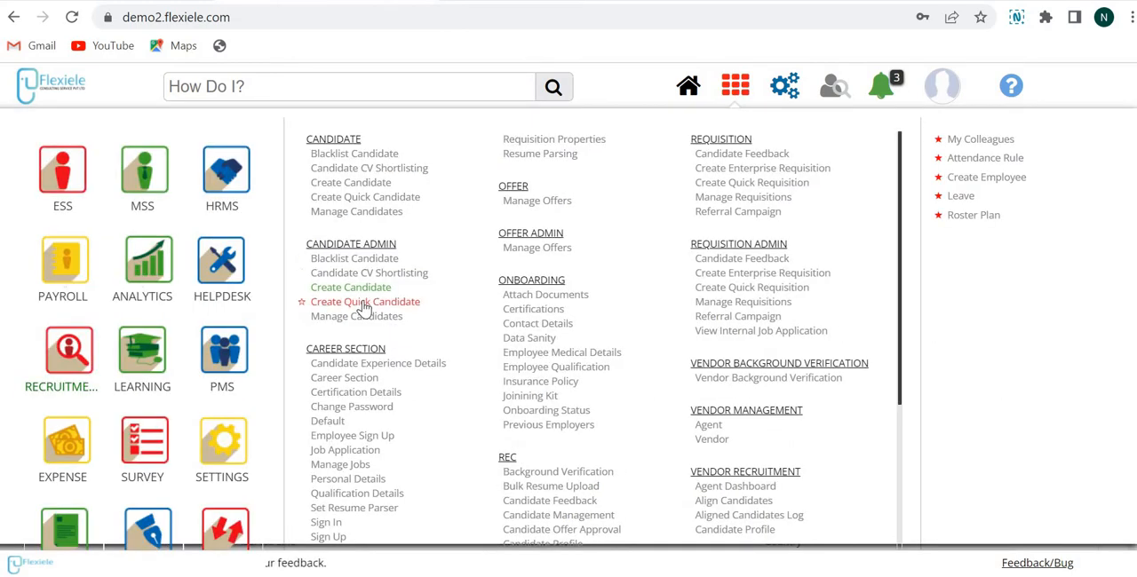
pyautogui.click(365, 303)
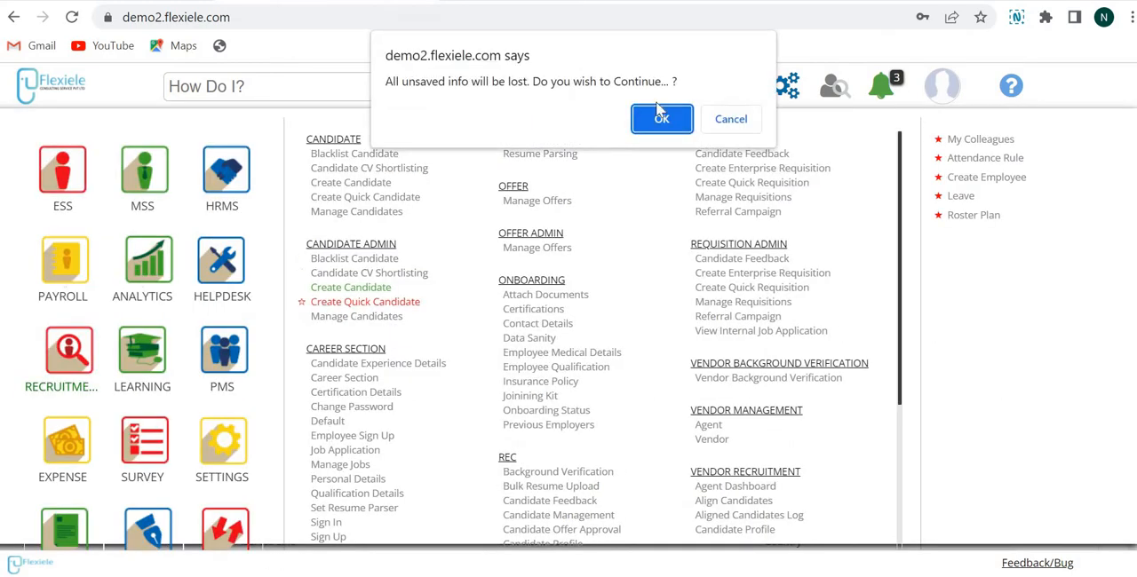
pyautogui.click(661, 121)
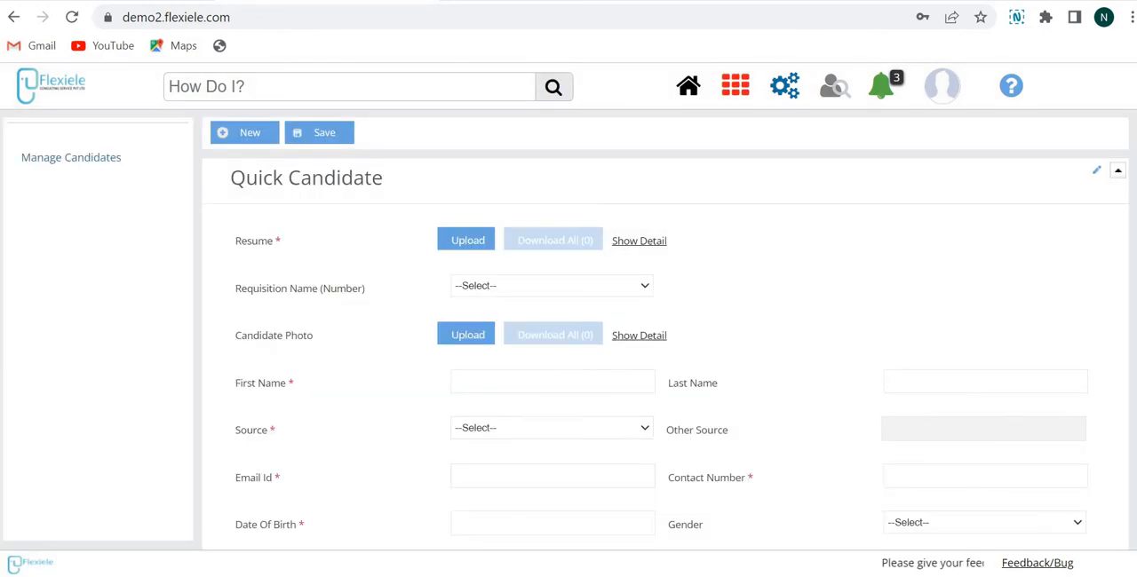
# Step: Examine the Quick Candidate form's fields and the available requisition options
pyautogui.scroll(-2, 665, 356)
pyautogui.scroll(2, 665, 355)
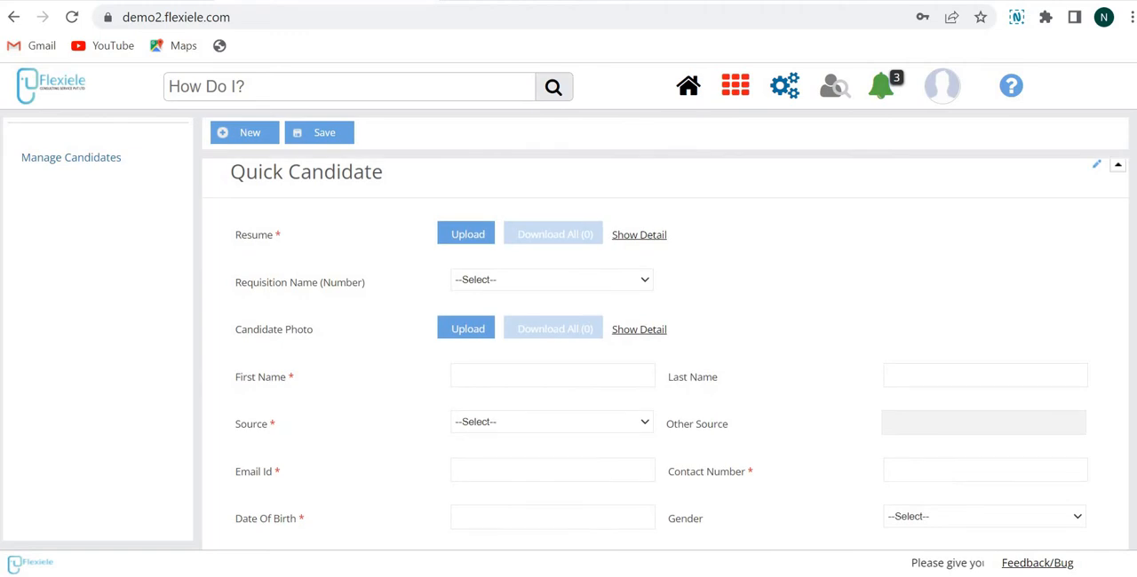
pyautogui.scroll(-2, 664, 356)
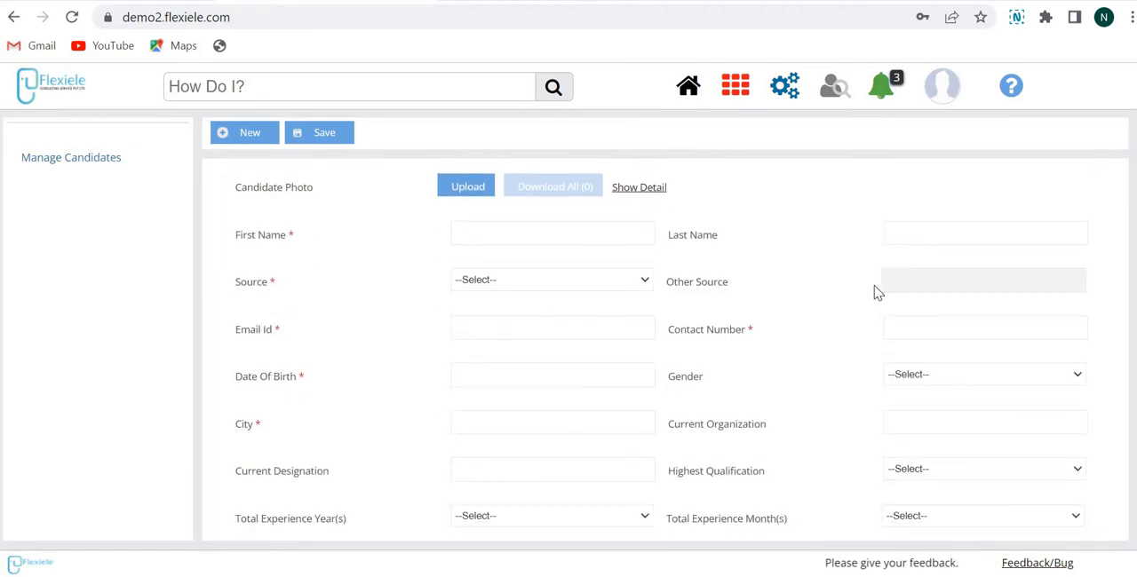
pyautogui.scroll(2, 665, 356)
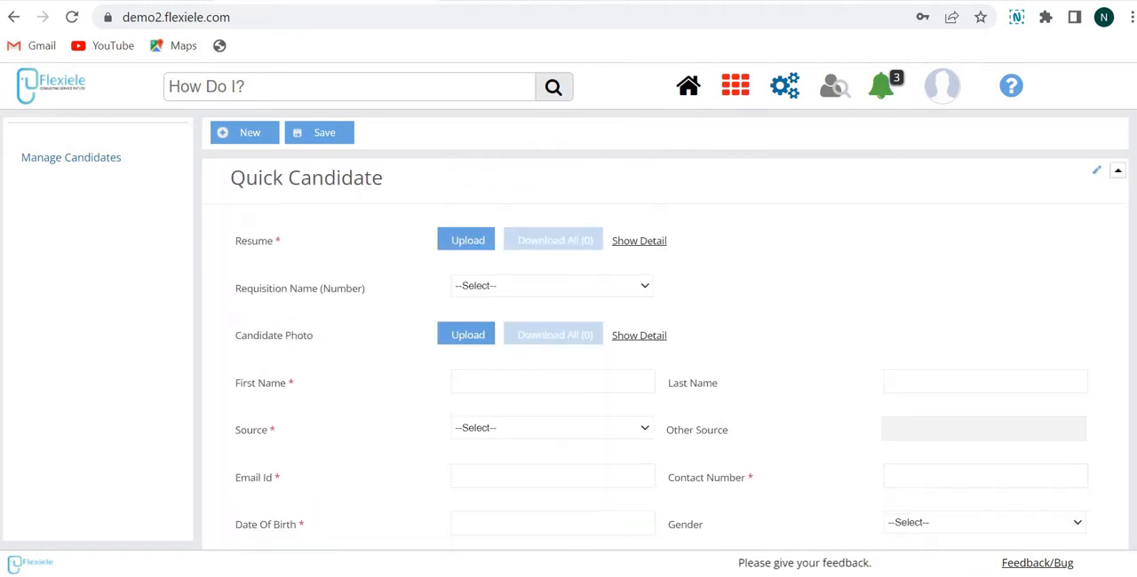
pyautogui.scroll(-2, 665, 355)
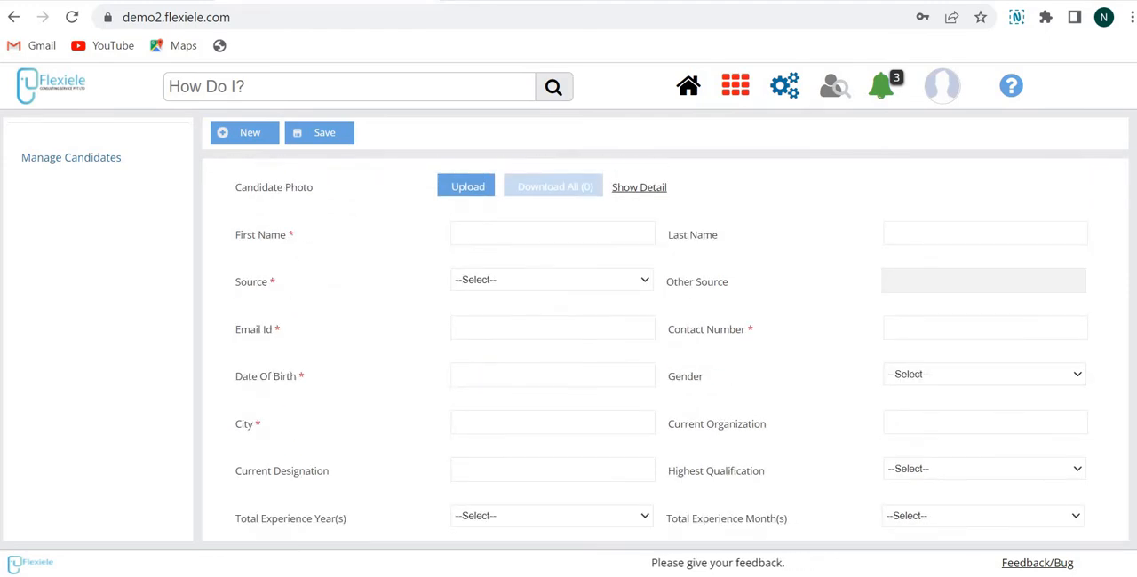
pyautogui.scroll(2, 355, 275)
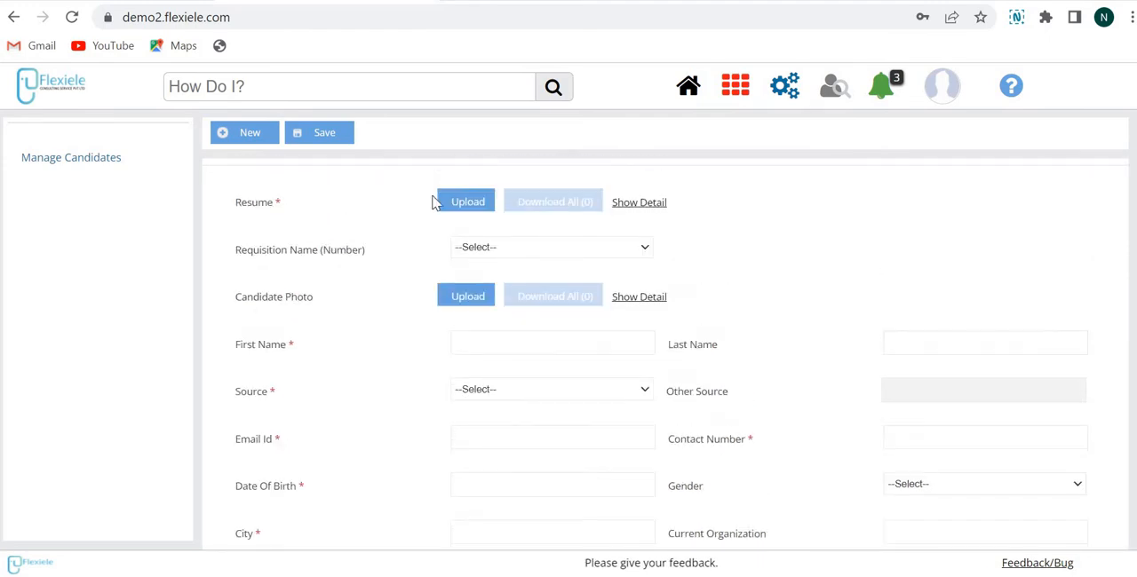
pyautogui.click(507, 246)
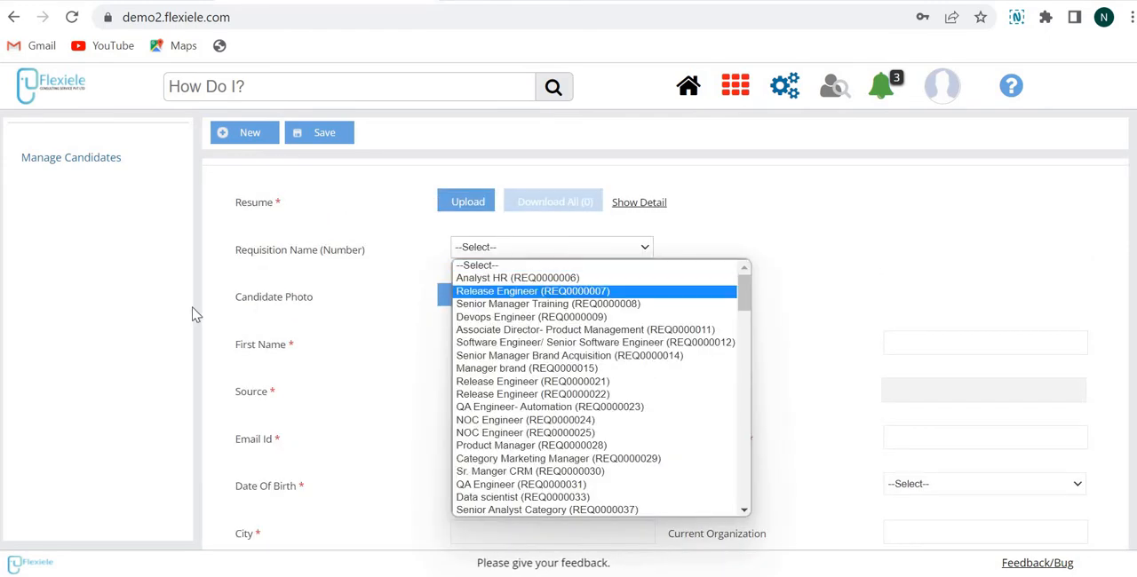
pyautogui.click(428, 345)
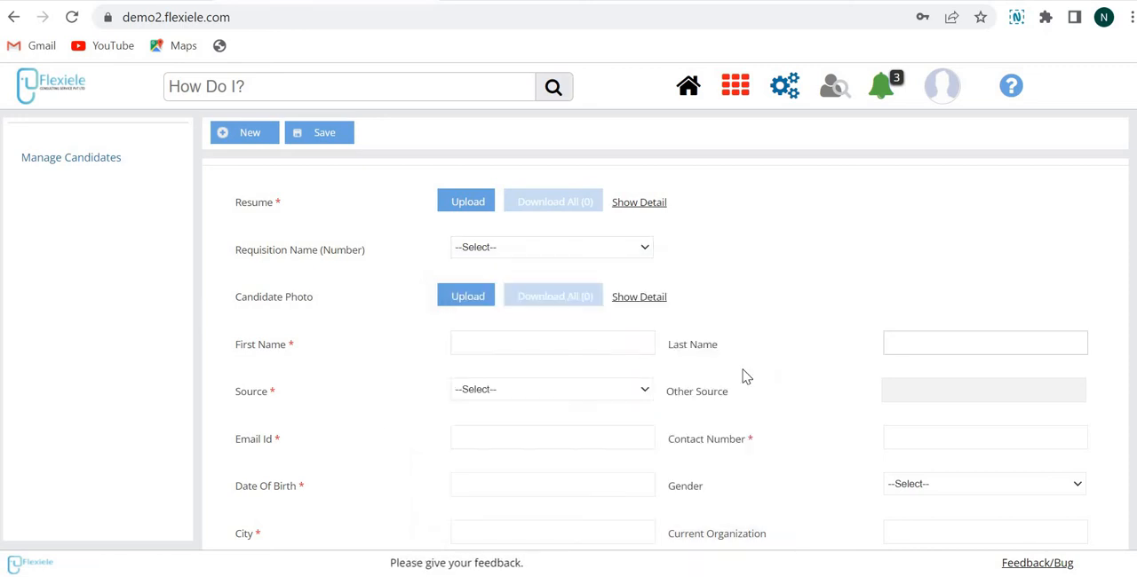
pyautogui.scroll(-2, 461, 352)
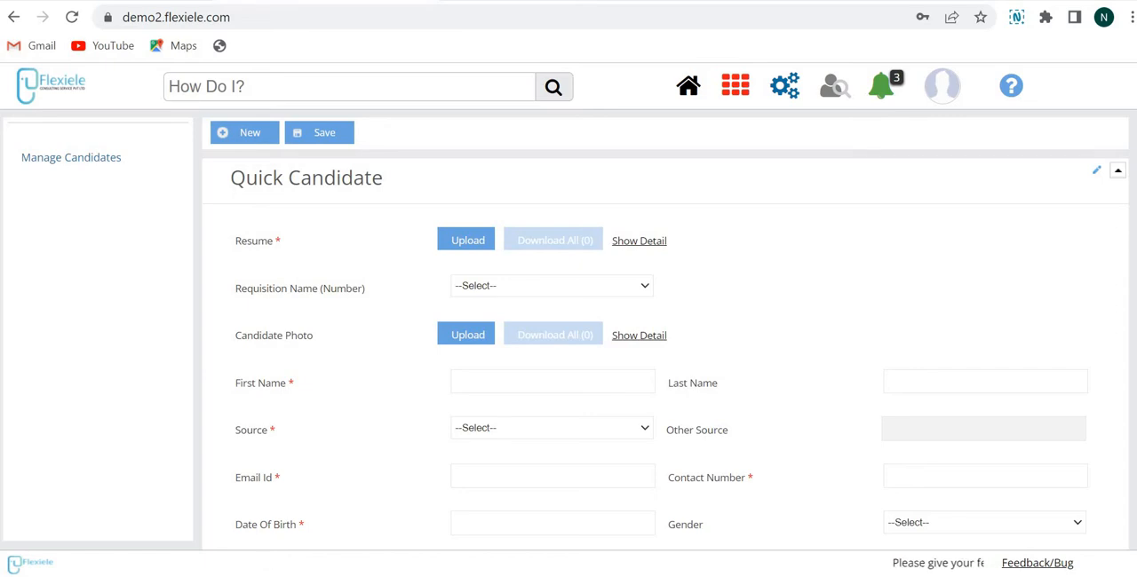
pyautogui.scroll(-2, 664, 353)
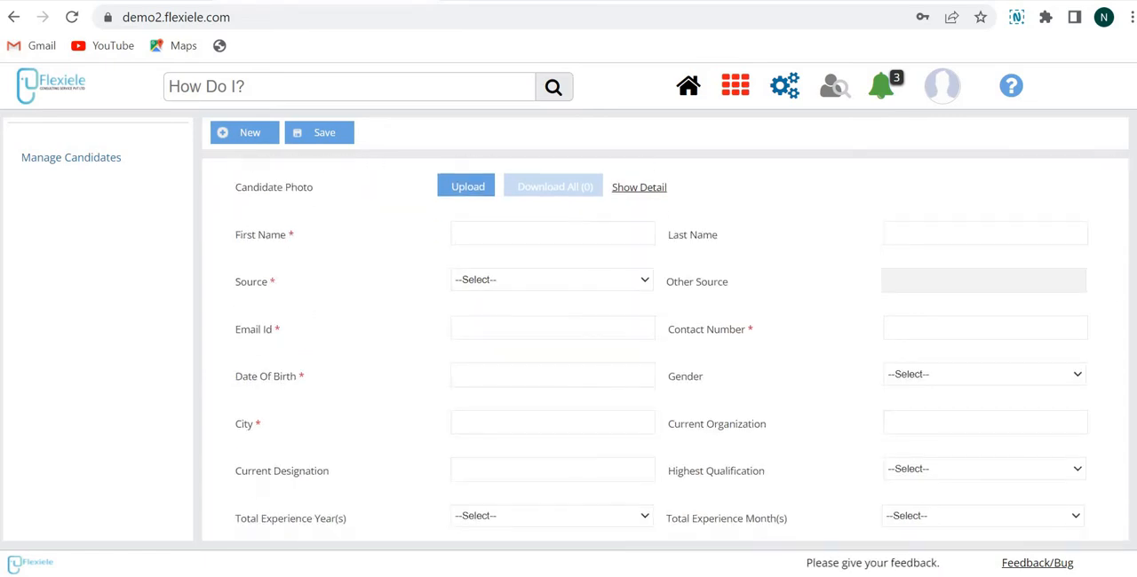
pyautogui.scroll(1, 664, 353)
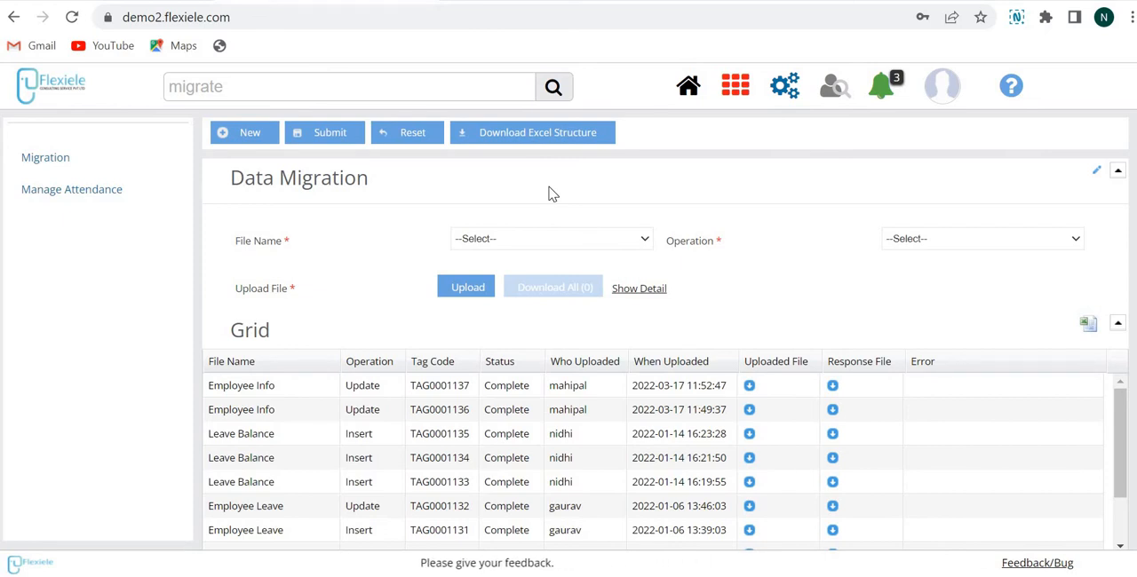
# Step: Download the Excel structure for the Candidate file from Data Migration
pyautogui.click(522, 135)
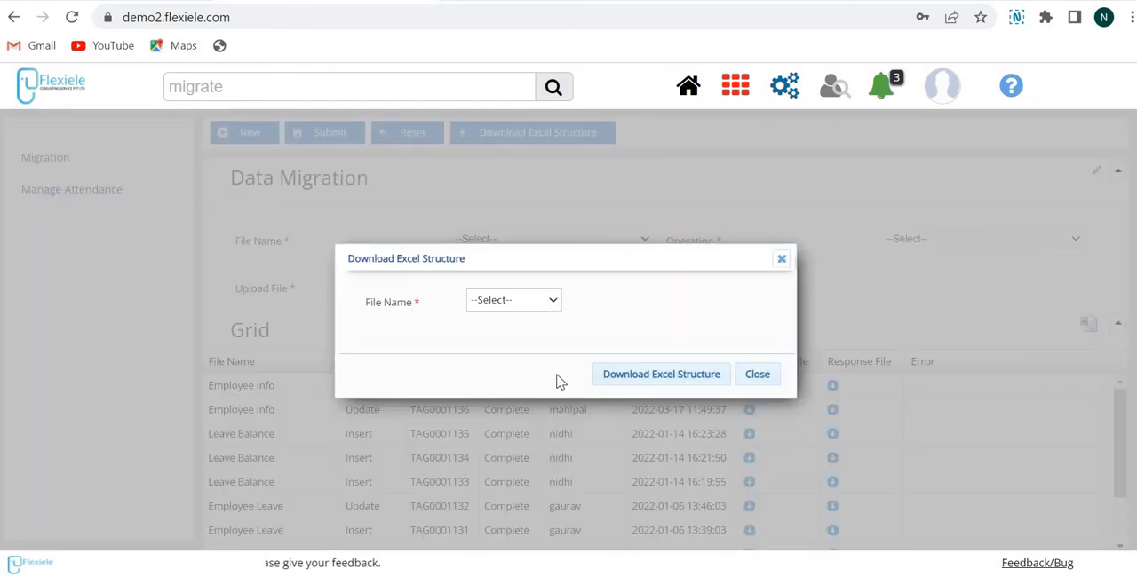
pyautogui.click(542, 301)
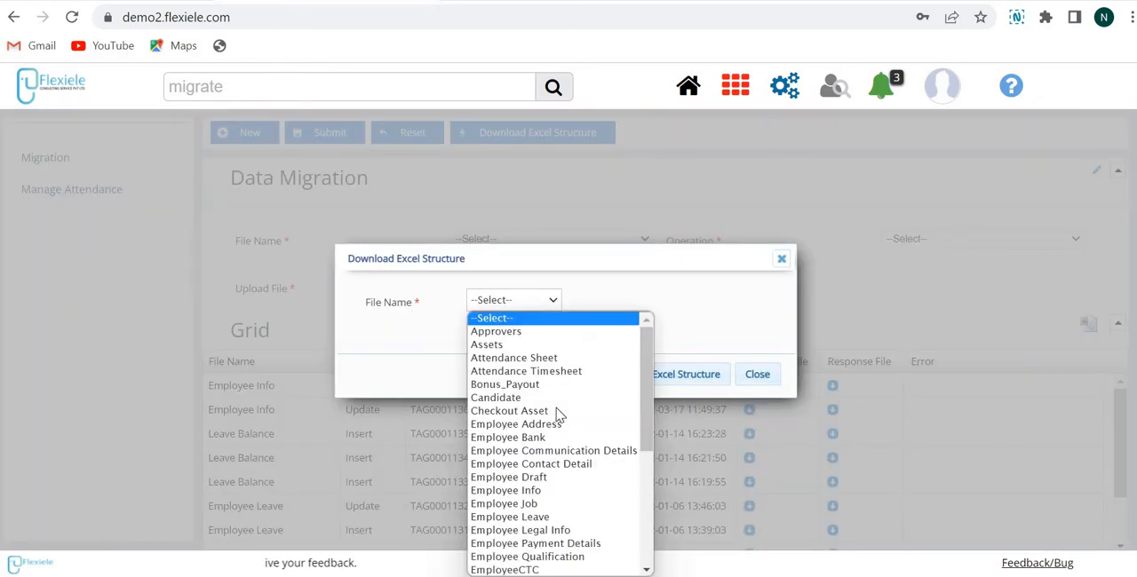
pyautogui.click(655, 382)
pyautogui.click(655, 381)
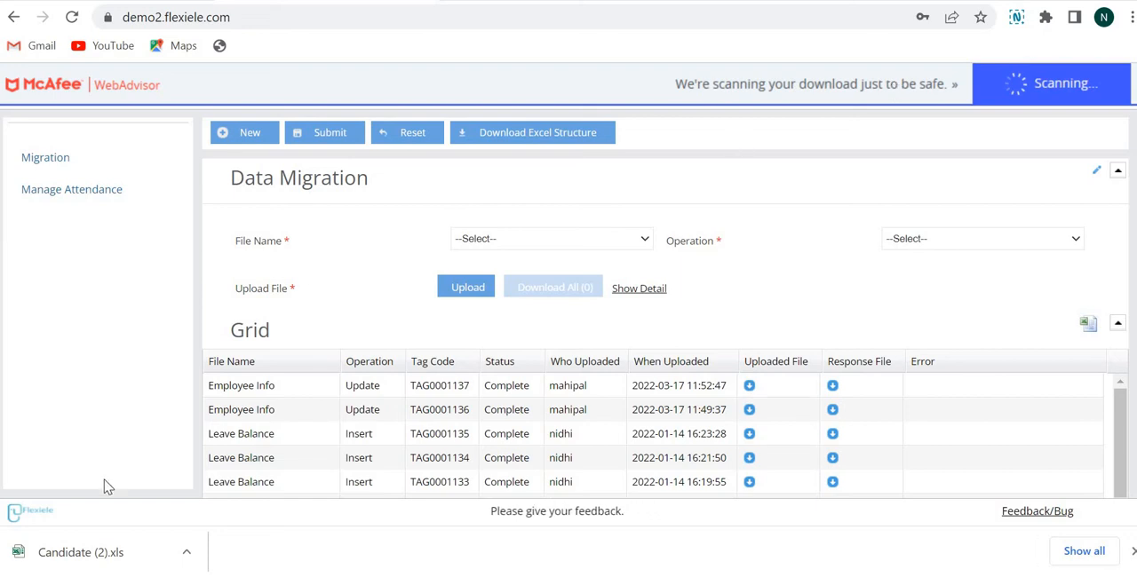
# Step: Open the downloaded Candidate (2).xls in Excel and select the first empty cell under First Name
pyautogui.click(104, 557)
pyautogui.doubleClick(629, 76)
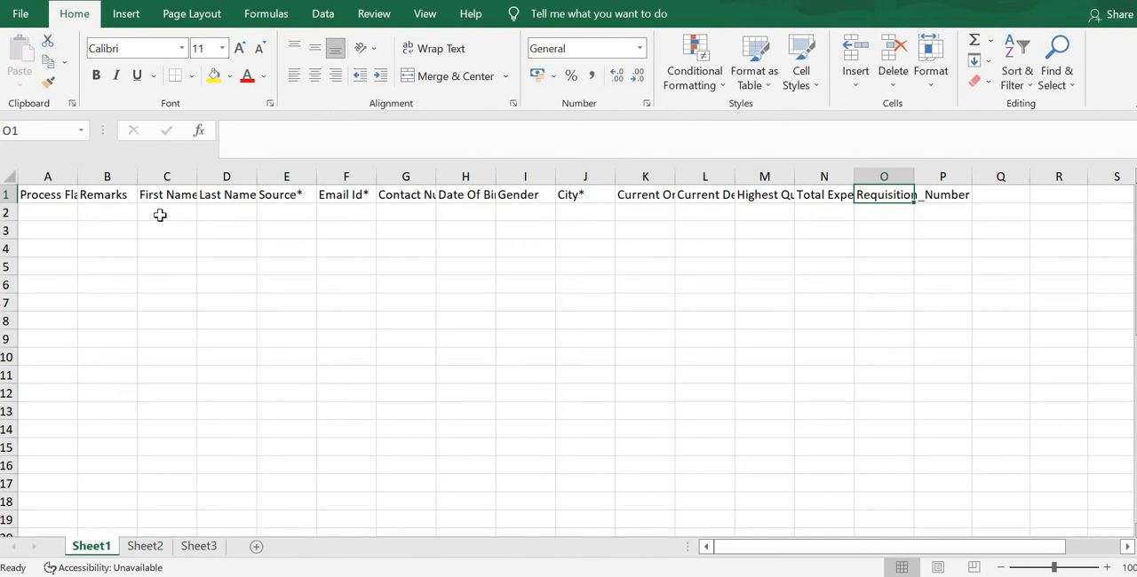
pyautogui.click(160, 215)
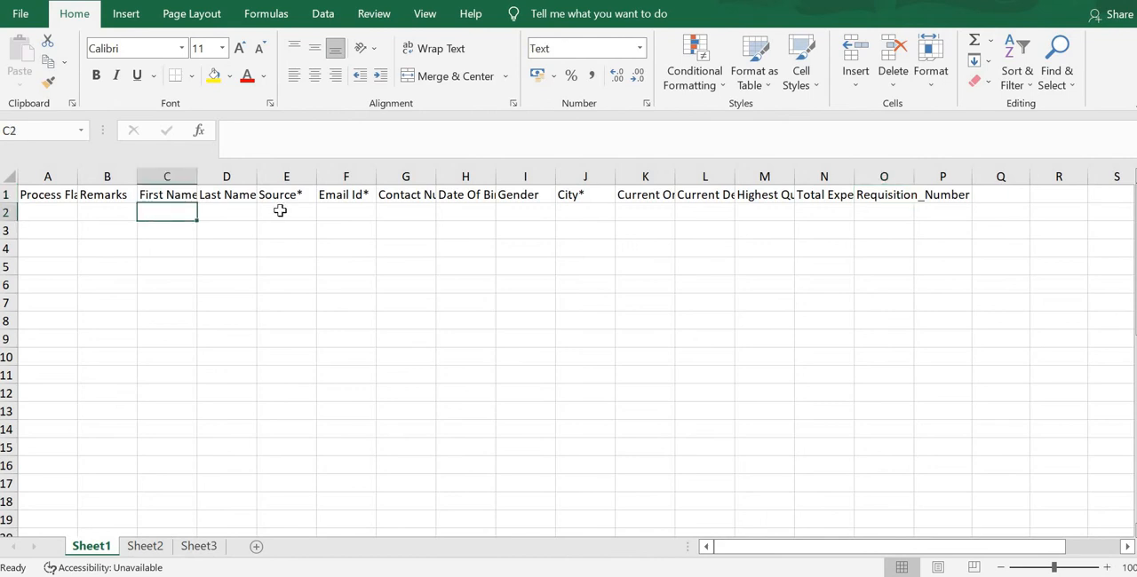
# Step: Examine the Candidate template's columns in the first data row, from First Name across to City
pyautogui.press('Right')
pyautogui.press('Right')
pyautogui.press('Right')
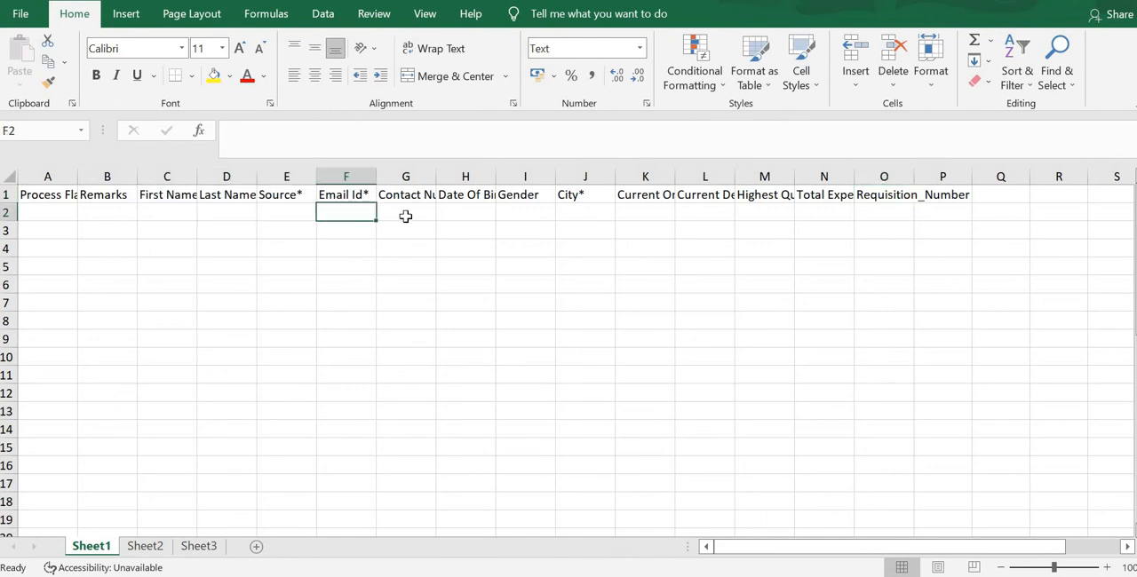
pyautogui.press('Right')
pyautogui.press('Right')
pyautogui.press('Right')
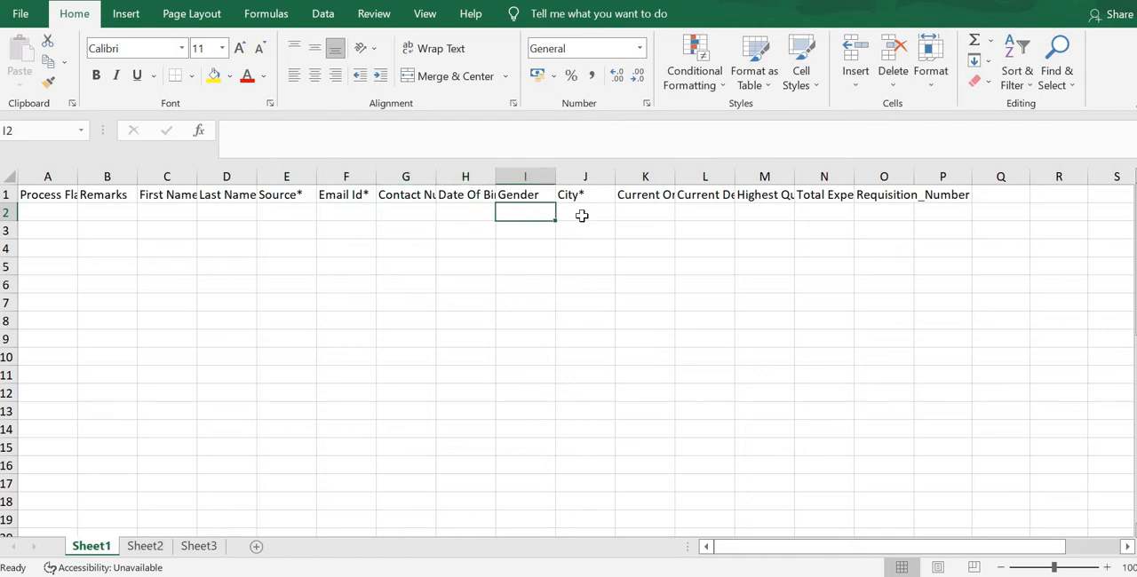
pyautogui.press('Right')
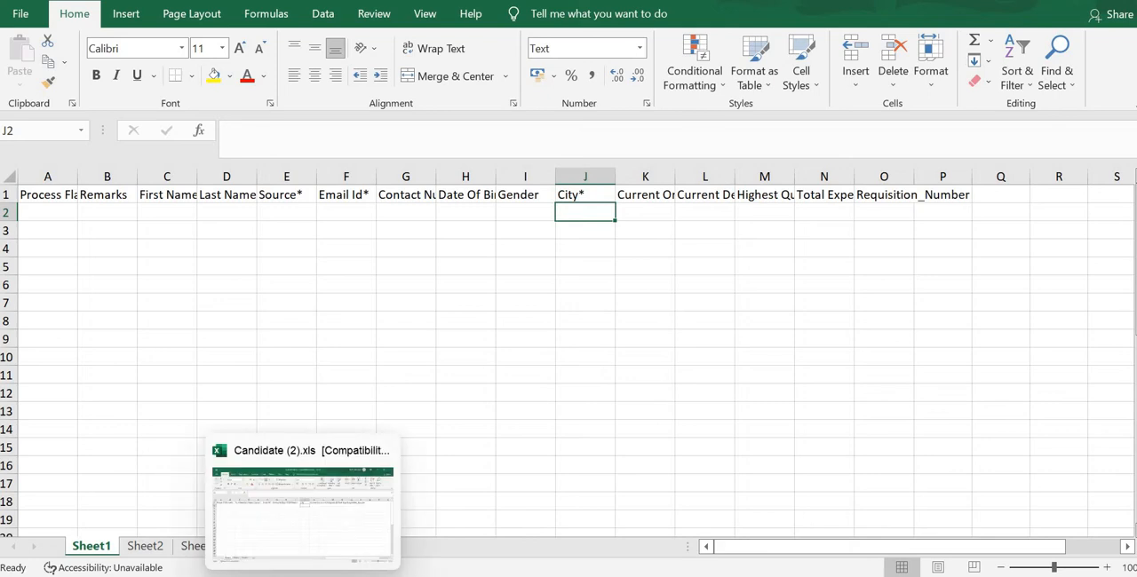
pyautogui.click(266, 497)
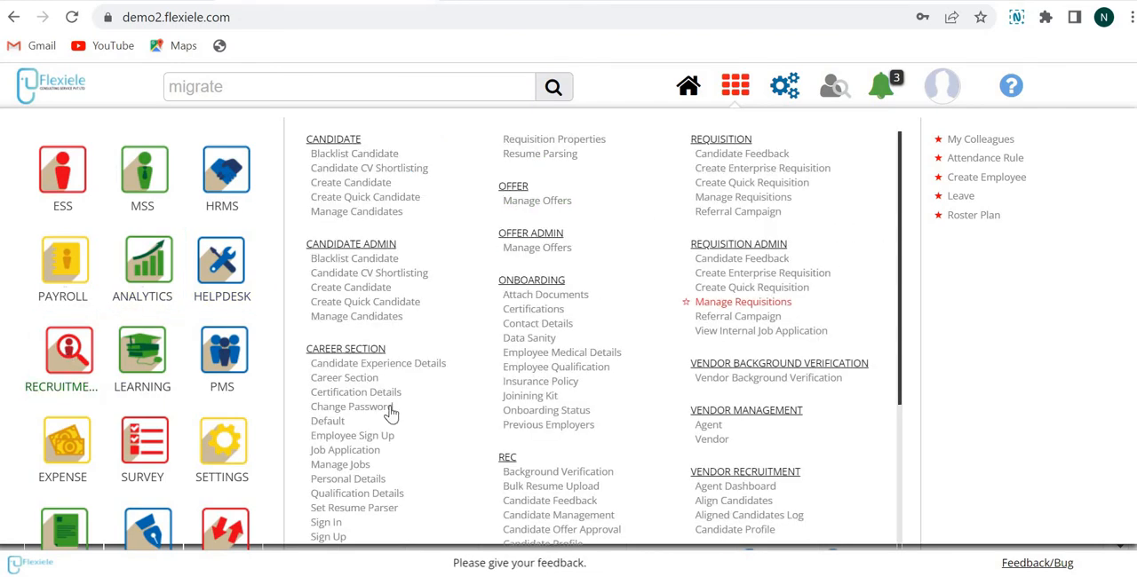
# Step: Open the Create Candidate form under Candidate Admin, load the first candidate in its grid for editing, and review the record's details
pyautogui.click(338, 318)
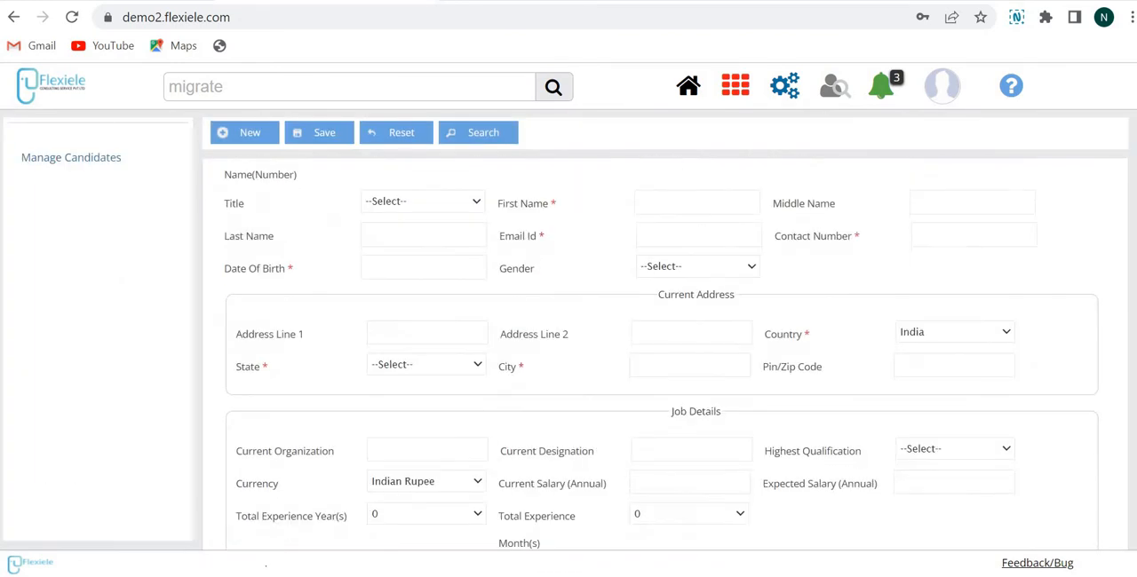
pyautogui.scroll(-1, 661, 356)
pyautogui.scroll(1, 661, 356)
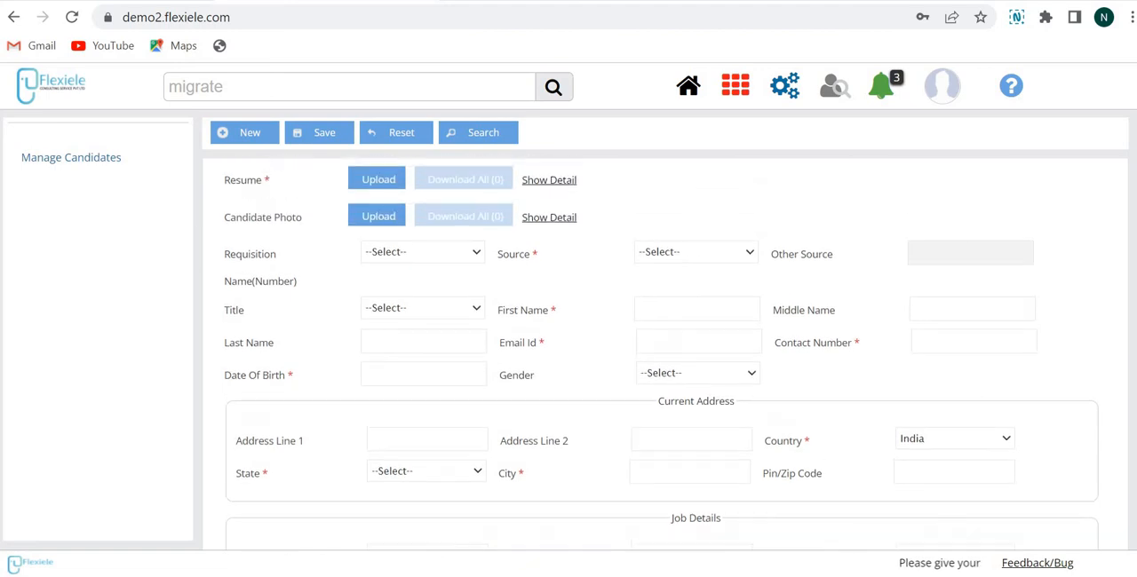
pyautogui.scroll(-7, 286, 419)
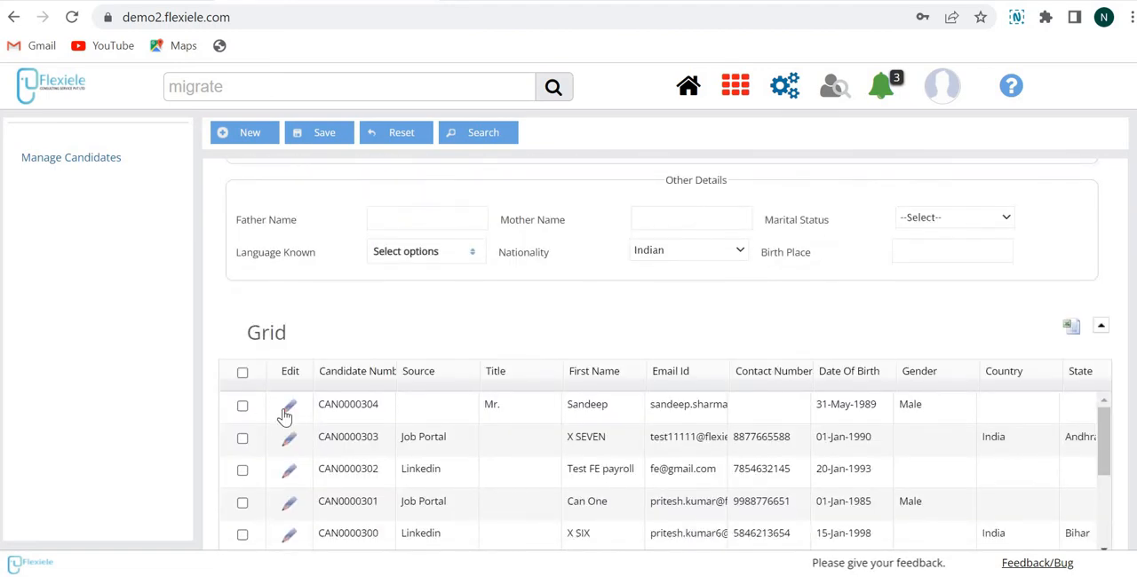
pyautogui.click(290, 407)
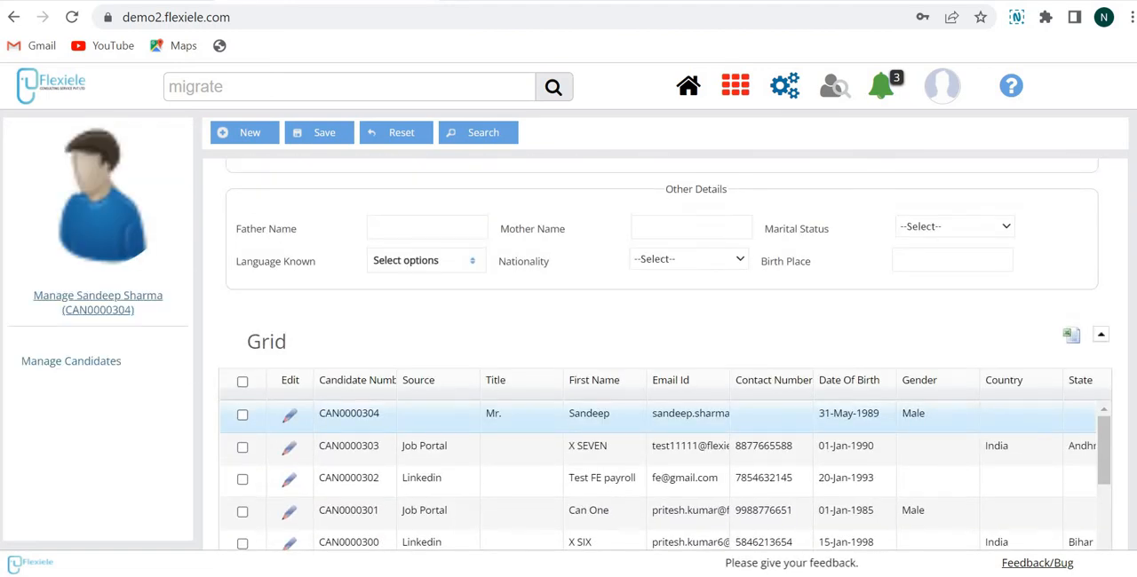
pyautogui.scroll(6, 467, 258)
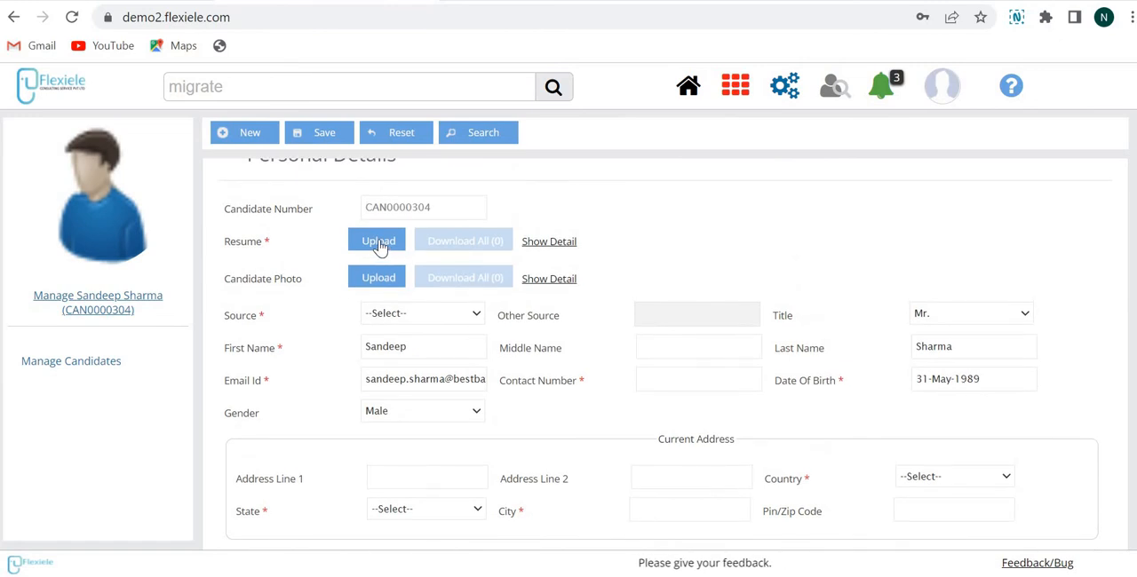
pyautogui.scroll(-10, 657, 355)
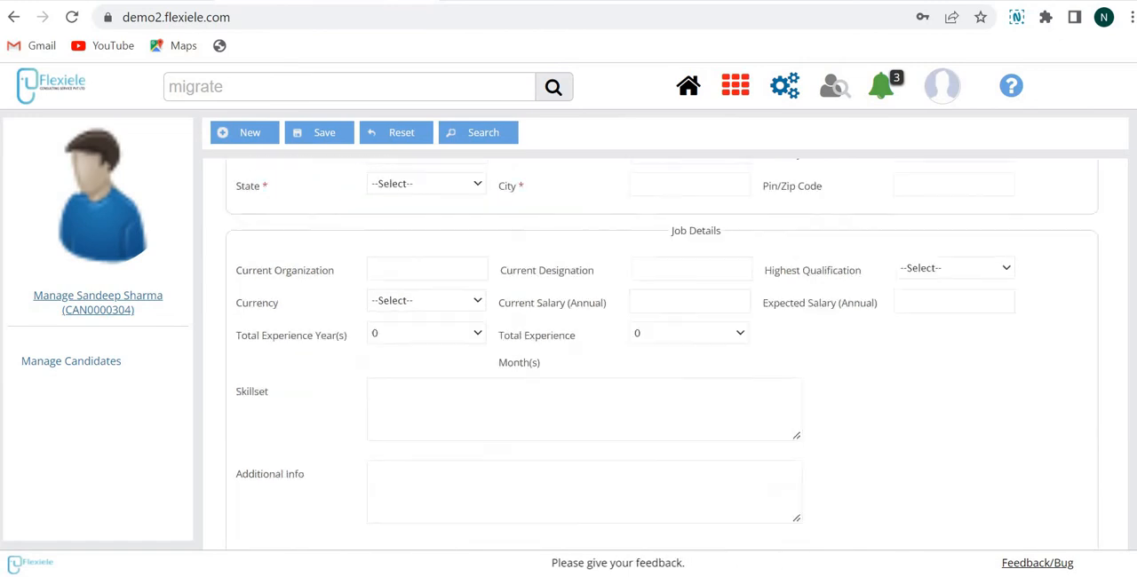
pyautogui.scroll(10, 658, 355)
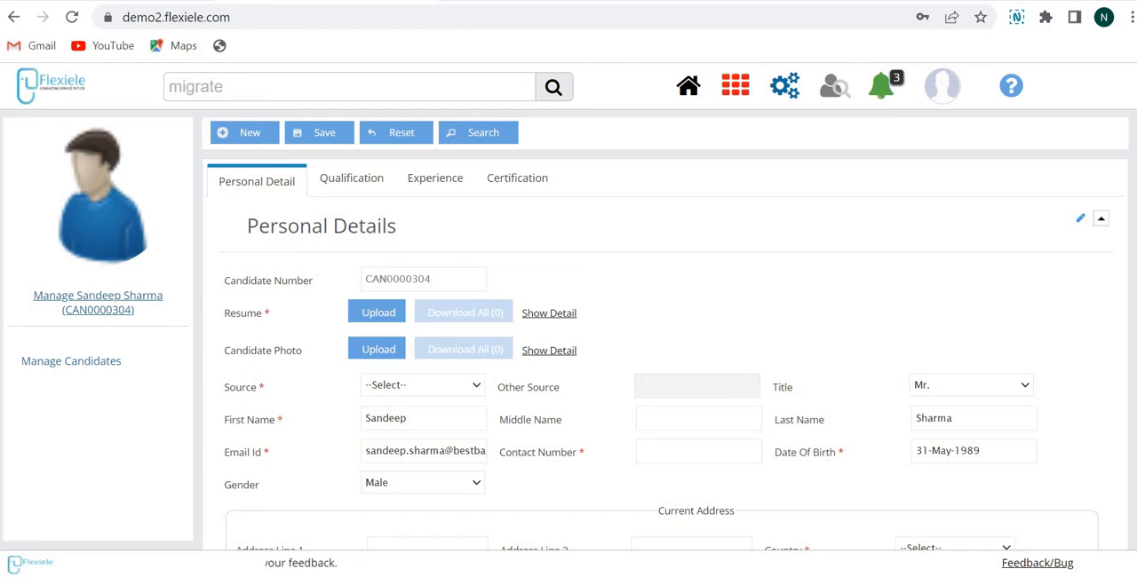
# Step: Search the application for "bulk", open Bulk Resume Upload, and view the available requisition options
pyautogui.click(377, 86)
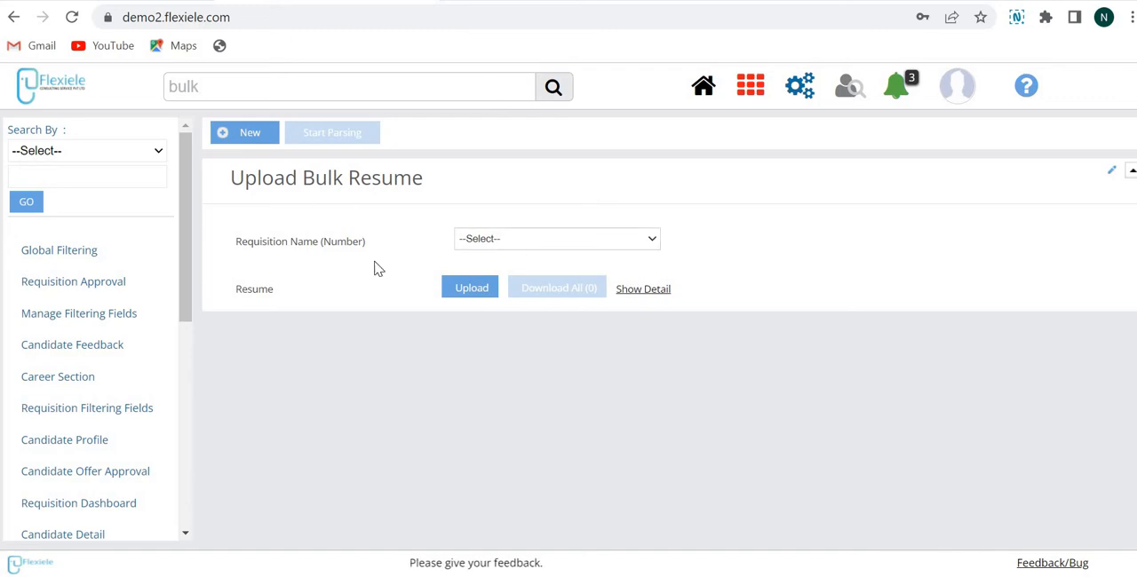
pyautogui.click(506, 242)
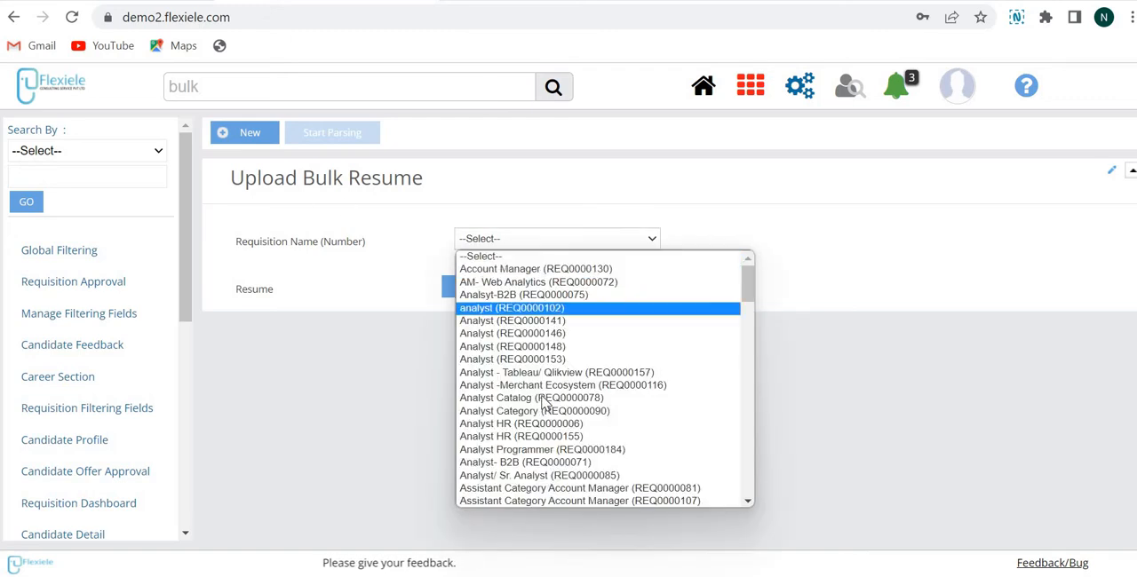
pyautogui.click(535, 336)
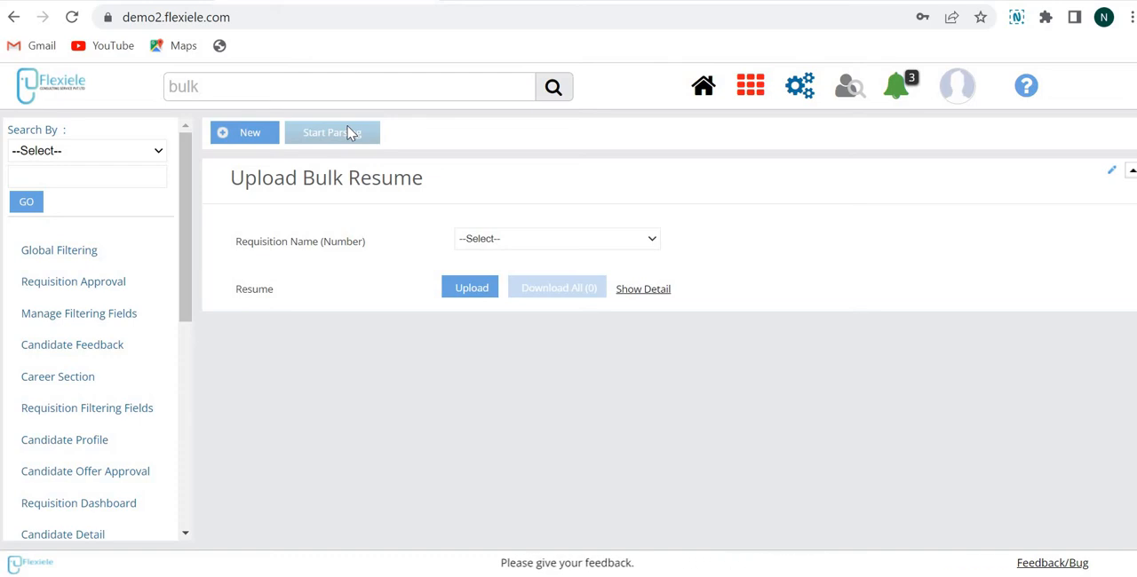
# Step: Open Manage Candidates under Candidate Admin in the Recruitment module
pyautogui.click(746, 89)
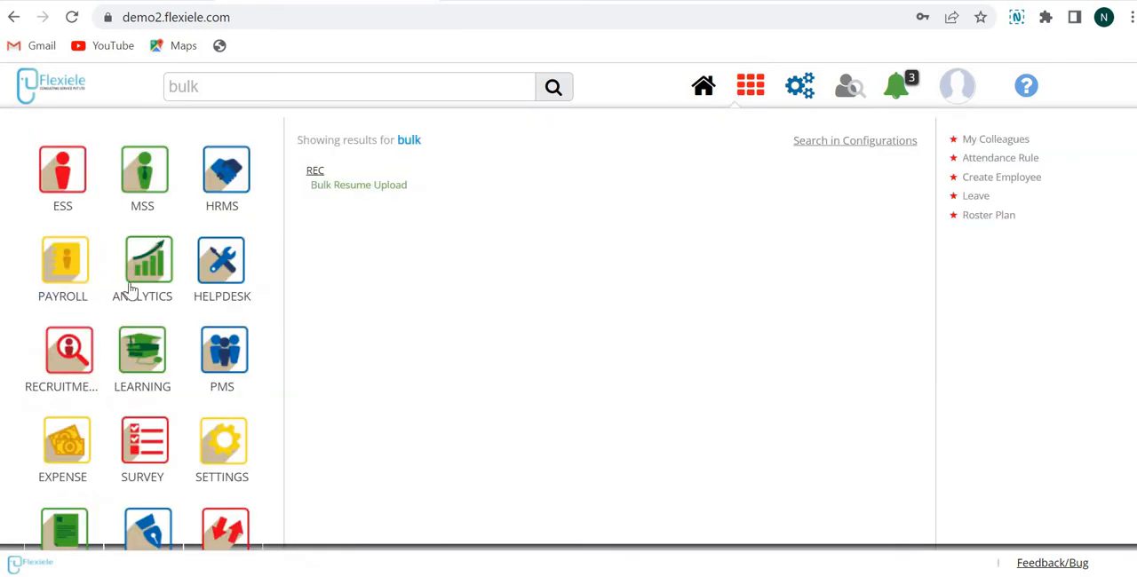
pyautogui.click(71, 358)
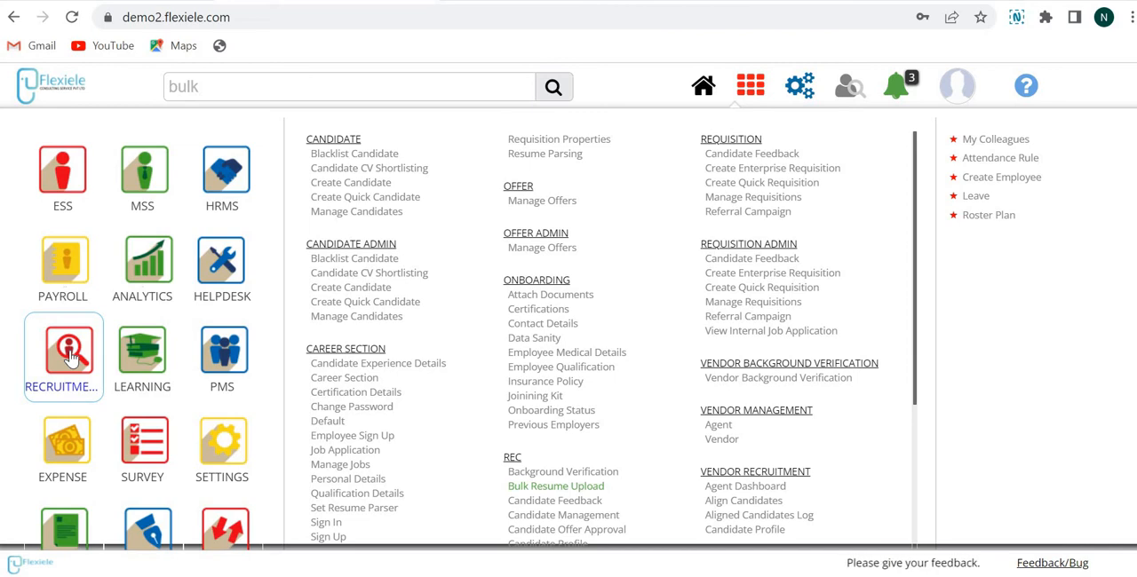
pyautogui.click(359, 316)
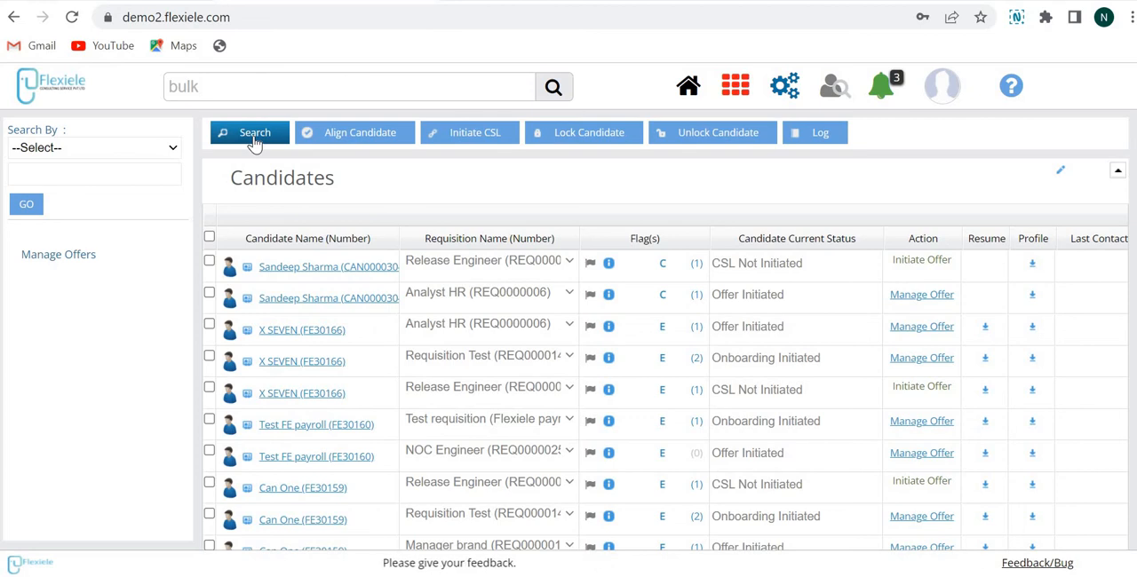
# Step: Examine the search filters for the candidates list, including the Requisition Name filter
pyautogui.click(254, 137)
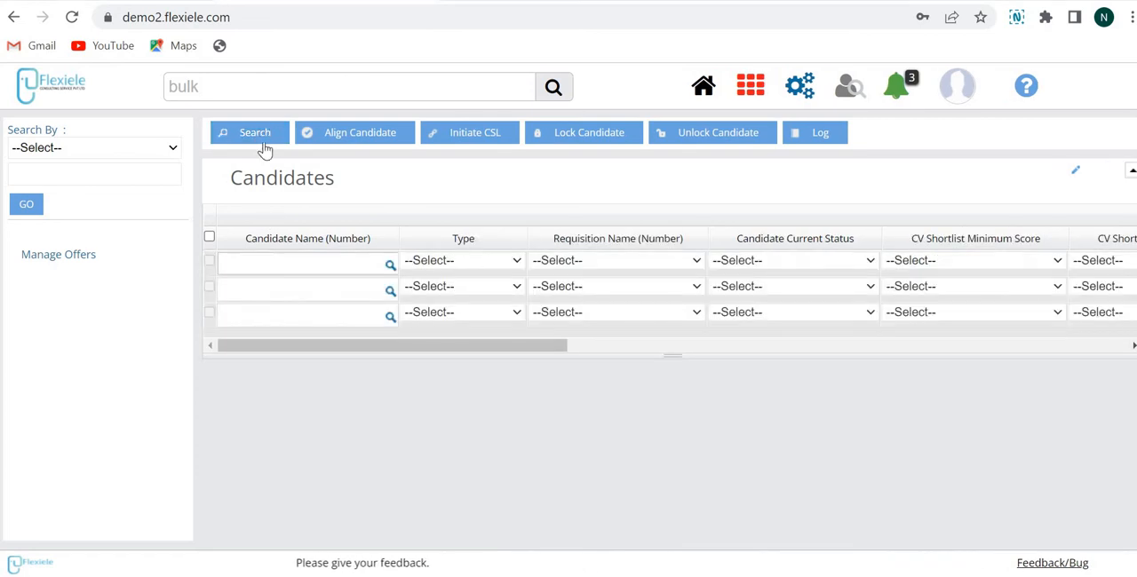
pyautogui.click(367, 143)
pyautogui.click(697, 247)
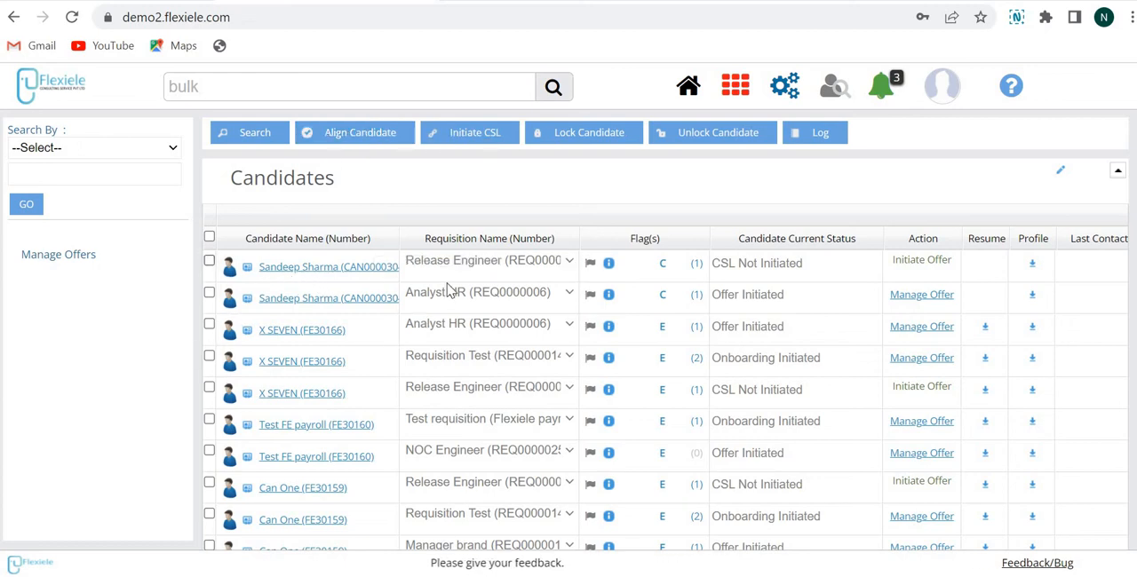
# Step: Align the first candidate in the list with the Senior Manager Training (REQ0000008) requisition
pyautogui.click(209, 261)
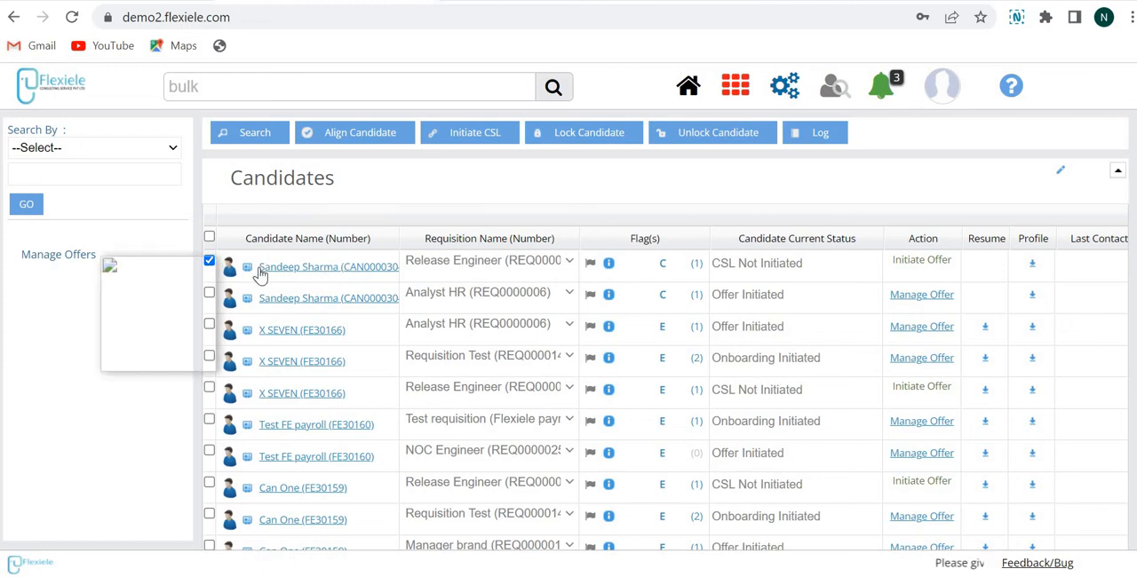
pyautogui.click(367, 139)
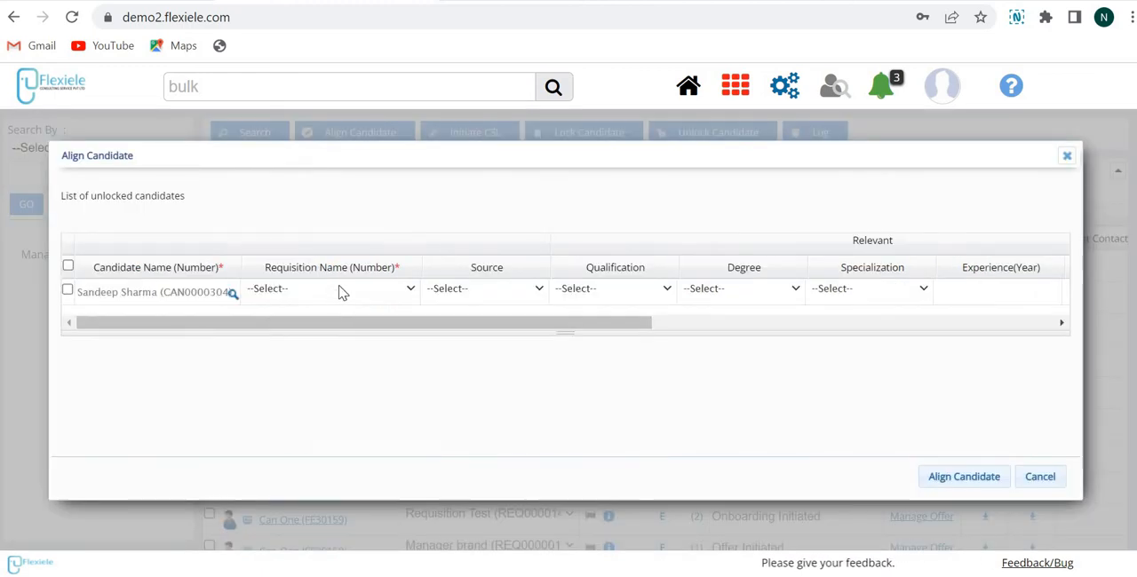
pyautogui.click(342, 293)
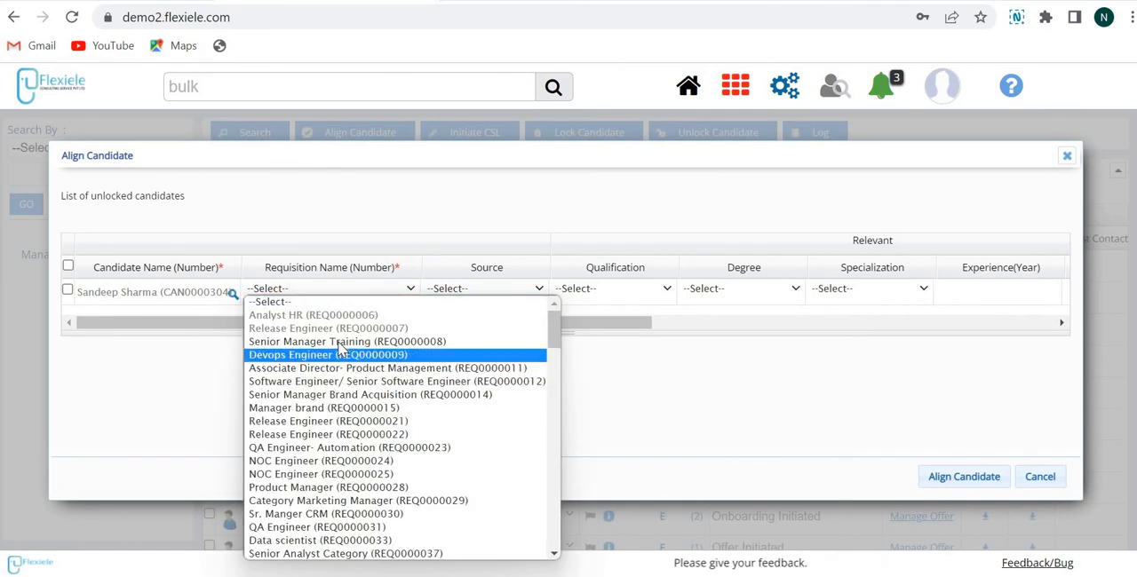
pyautogui.click(340, 346)
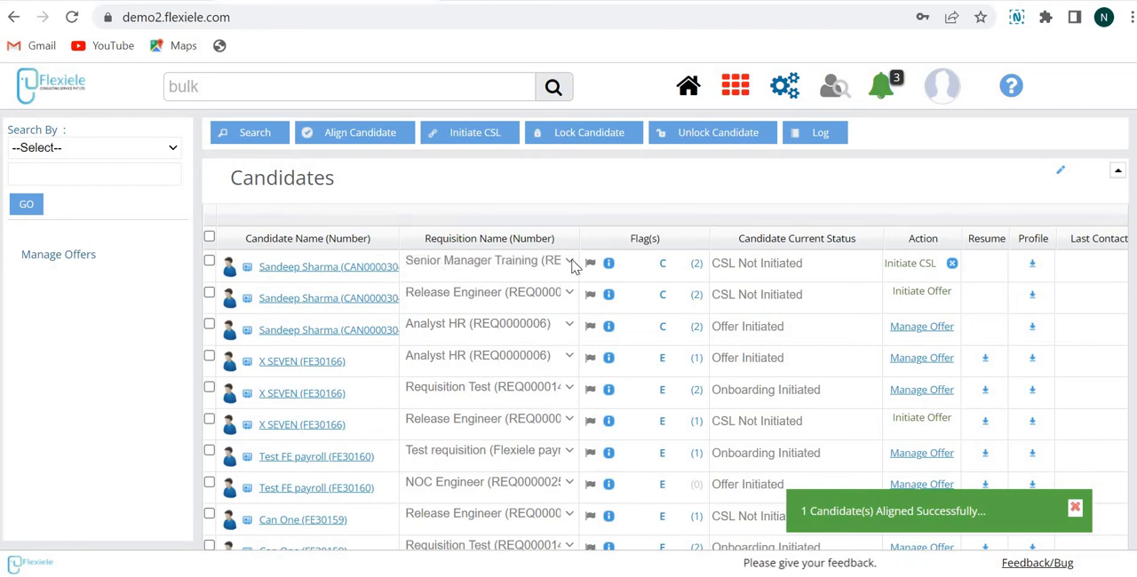
pyautogui.click(144, 330)
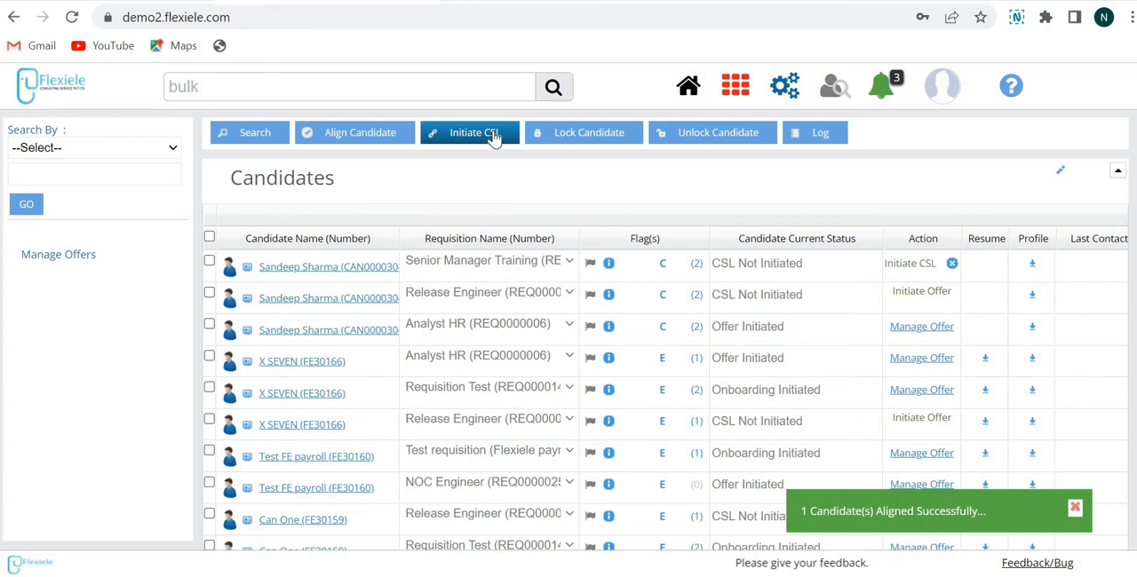
# Step: Initiate CSL for the first listed candidate on the Senior Manager Training requisition
pyautogui.click(208, 261)
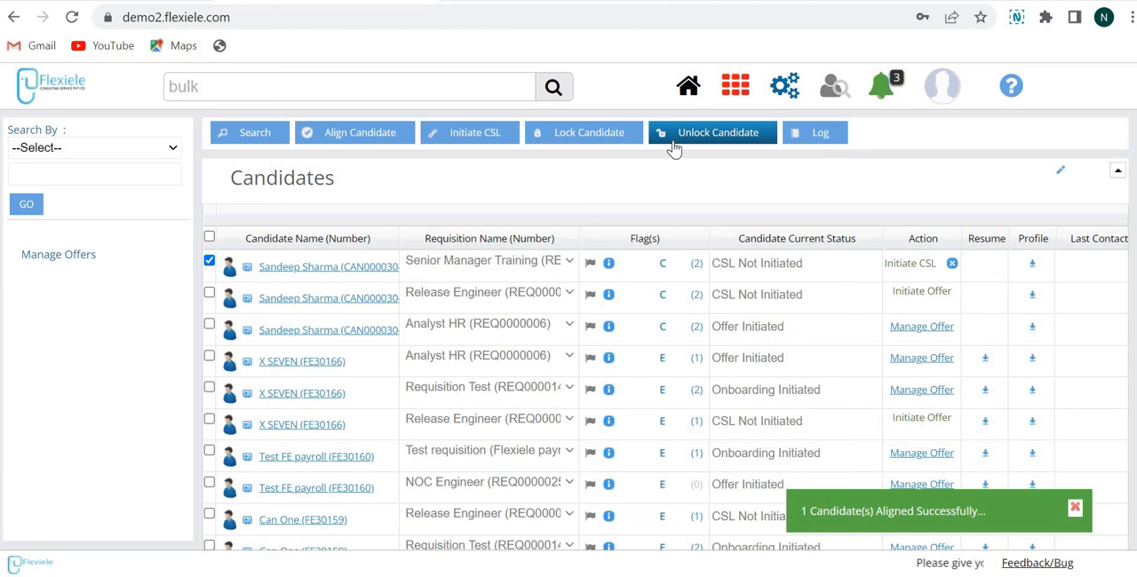
pyautogui.click(727, 138)
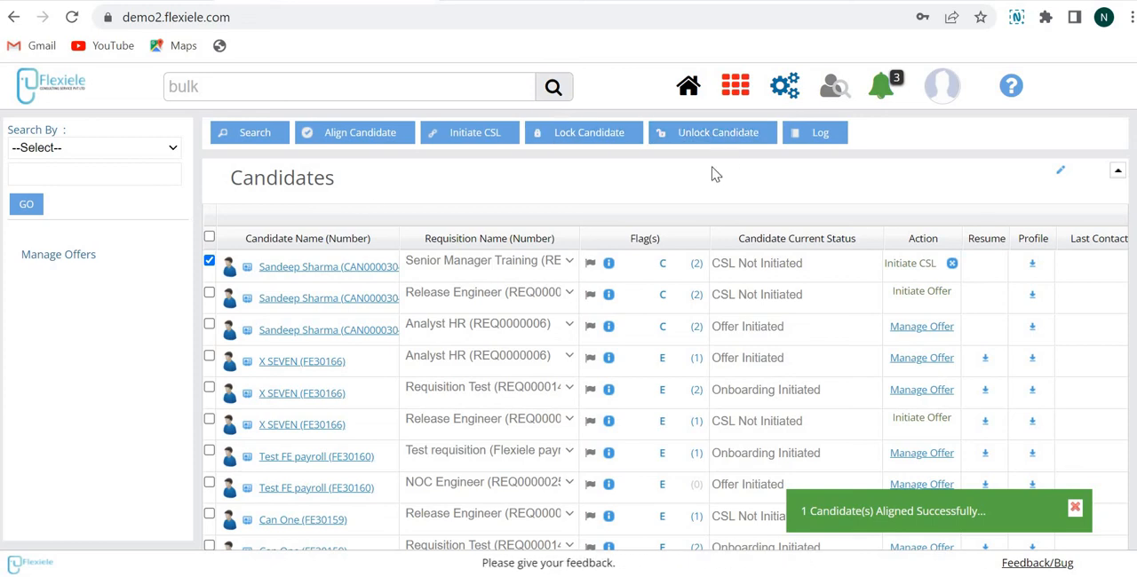
pyautogui.click(910, 264)
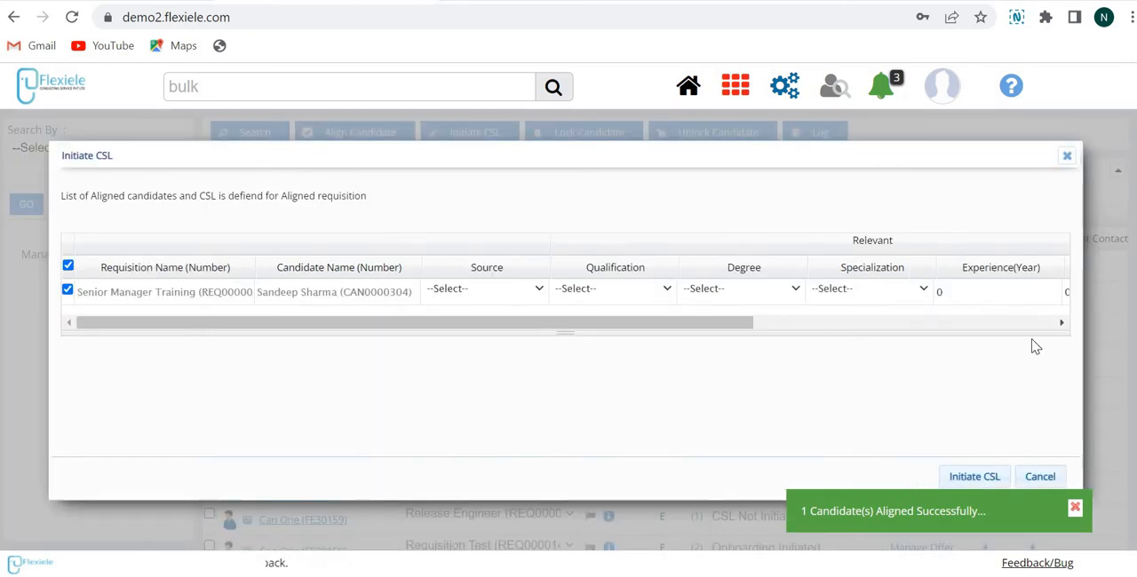
pyautogui.click(1075, 509)
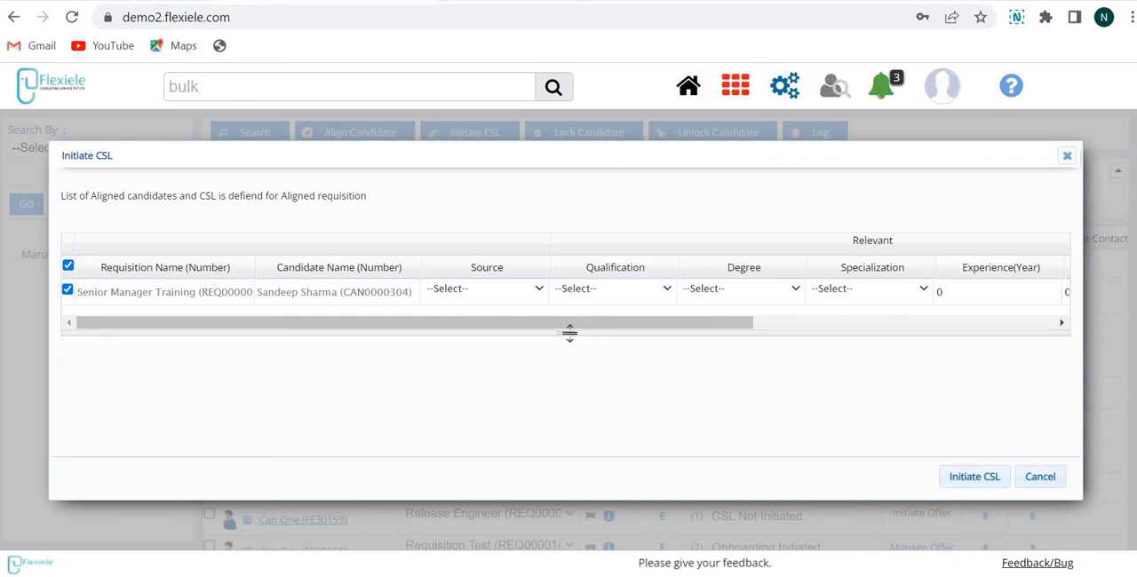
pyautogui.click(977, 481)
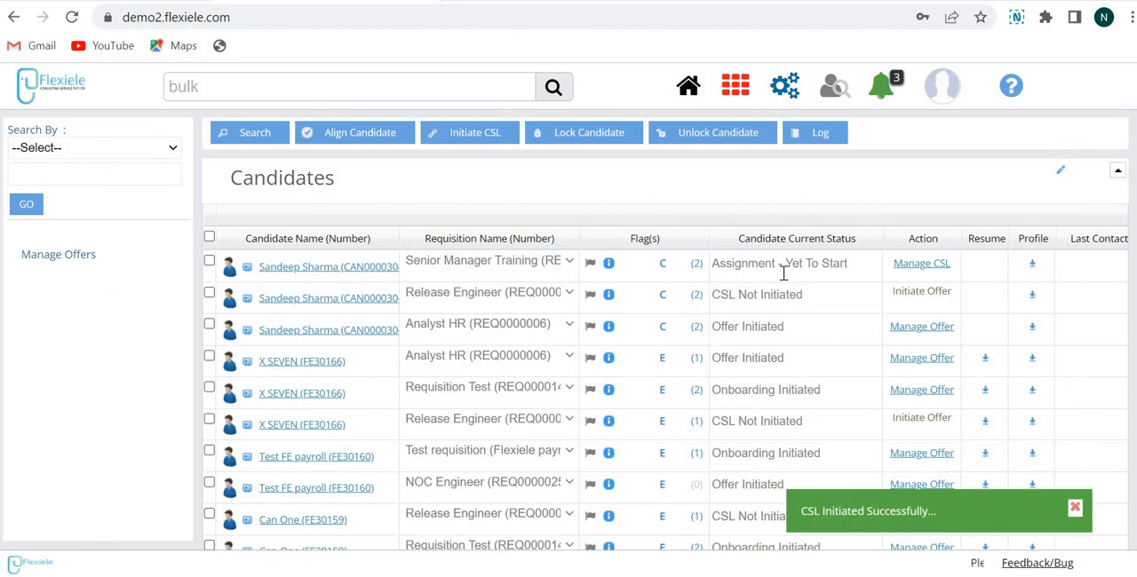
# Step: Open Manage CSL for the Senior Manager Training candidate and start scheduling the Assignment step
pyautogui.click(919, 271)
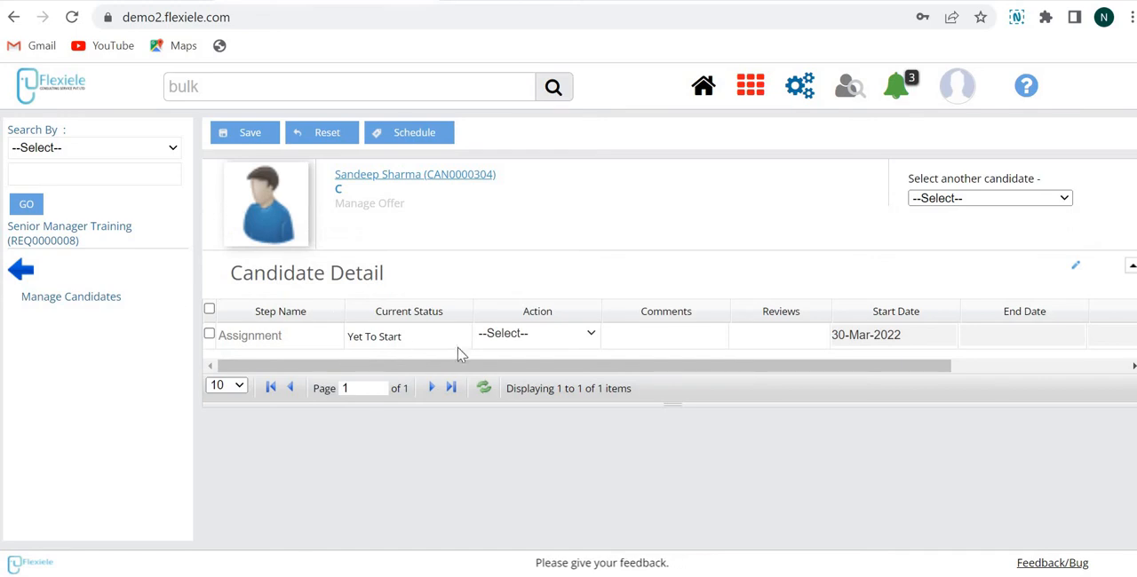
pyautogui.moveTo(330, 366)
pyautogui.mouseDown()
pyautogui.moveTo(429, 367)
pyautogui.moveTo(311, 366)
pyautogui.mouseUp()
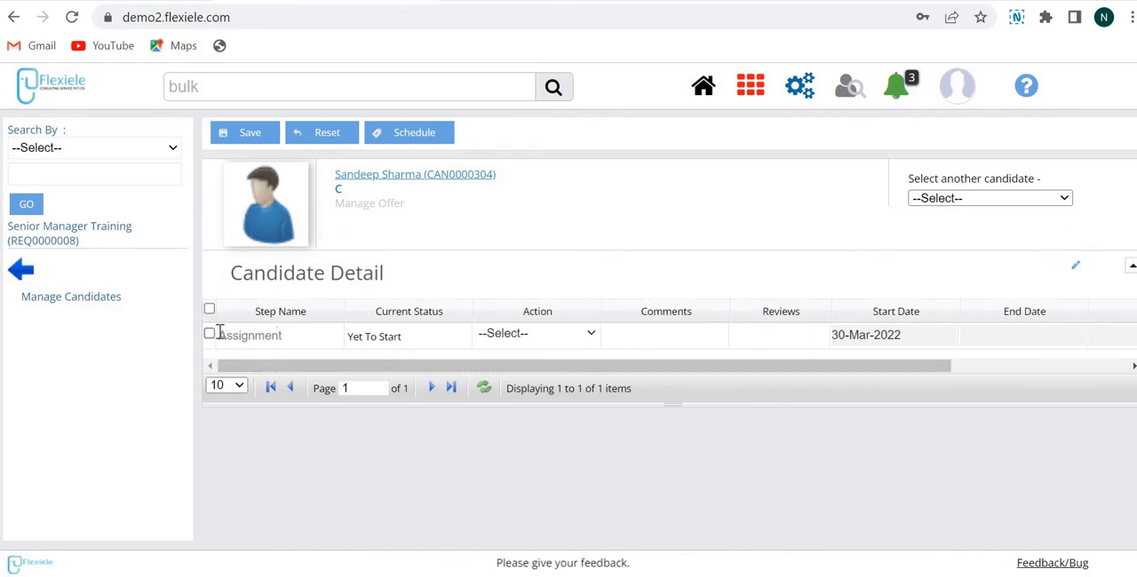
pyautogui.click(208, 335)
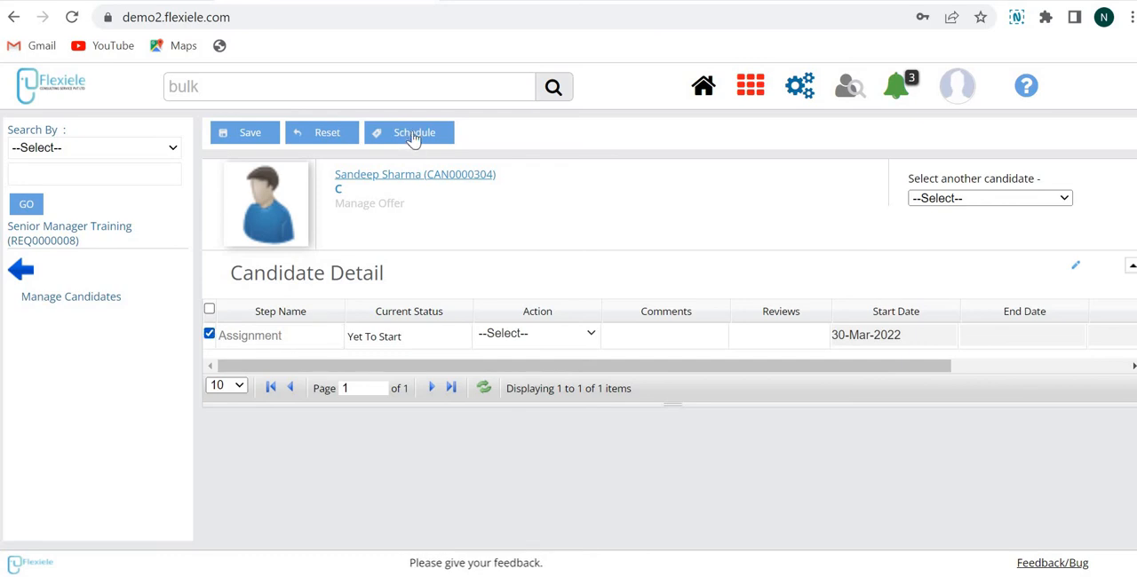
pyautogui.click(413, 133)
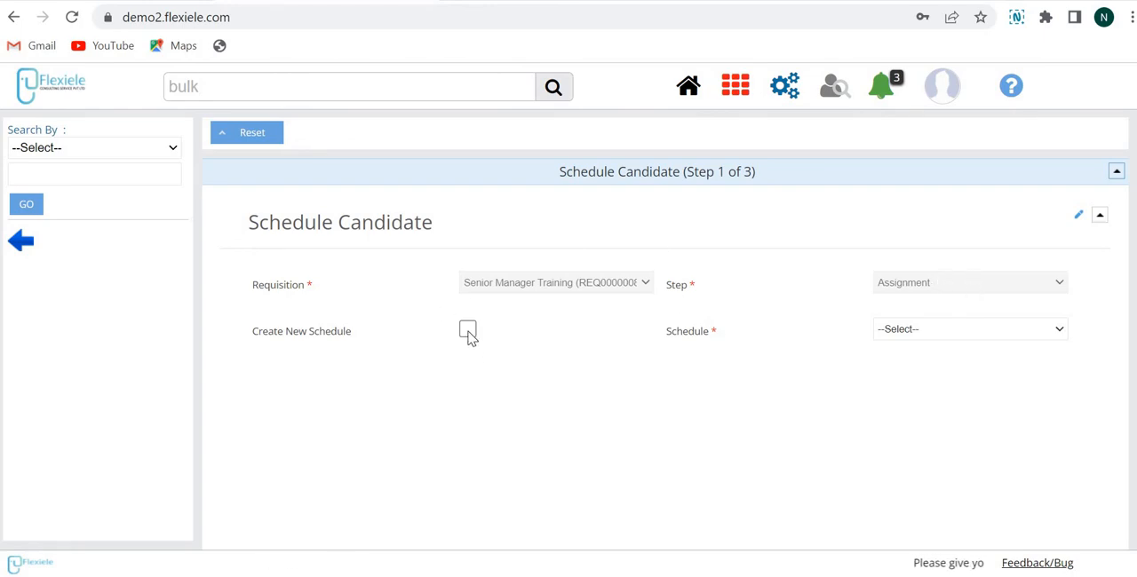
# Step: Check the existing schedule options and enable Create New Schedule for the Assignment step
pyautogui.click(978, 328)
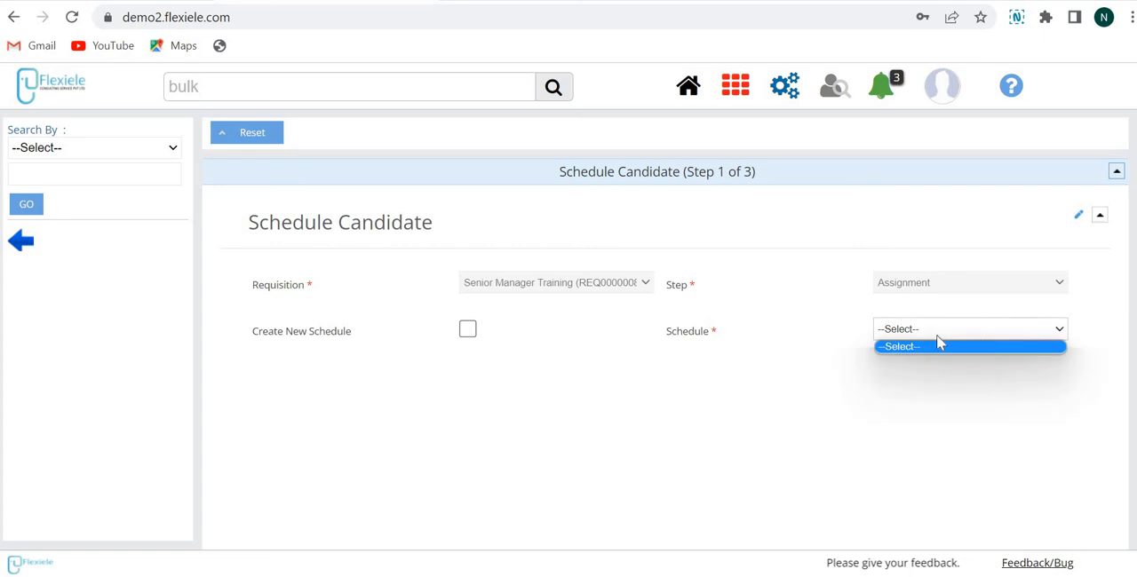
pyautogui.click(468, 332)
pyautogui.click(468, 332)
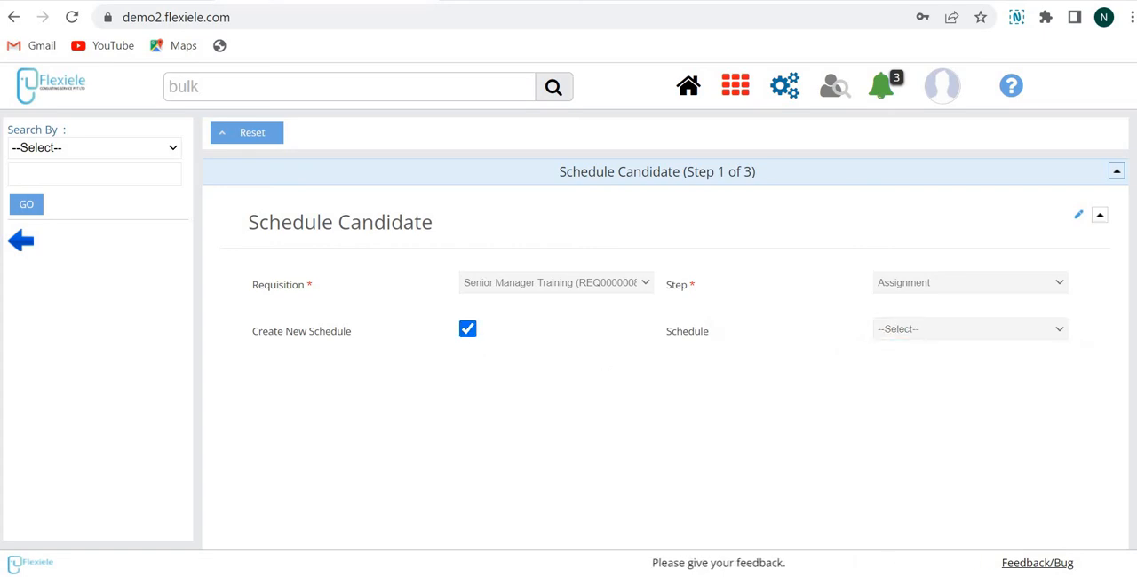
# Step: Proceed to the schedule details, assign the schedule to the chosen employee, and set the schedule type to Written
pyautogui.scroll(-1, 1066, 479)
pyautogui.click(1055, 528)
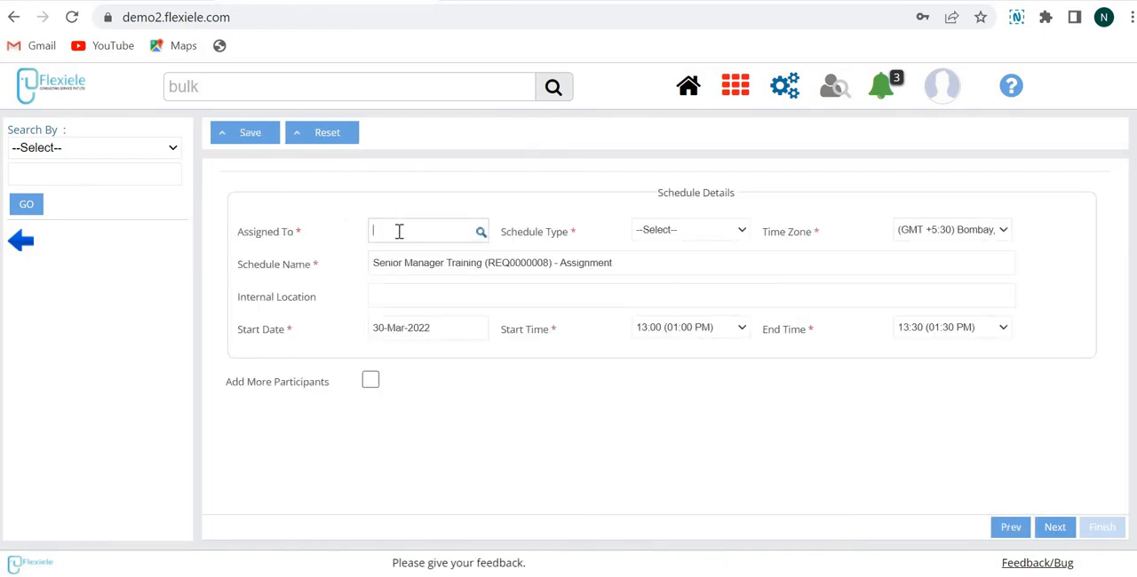
pyautogui.write('satya')
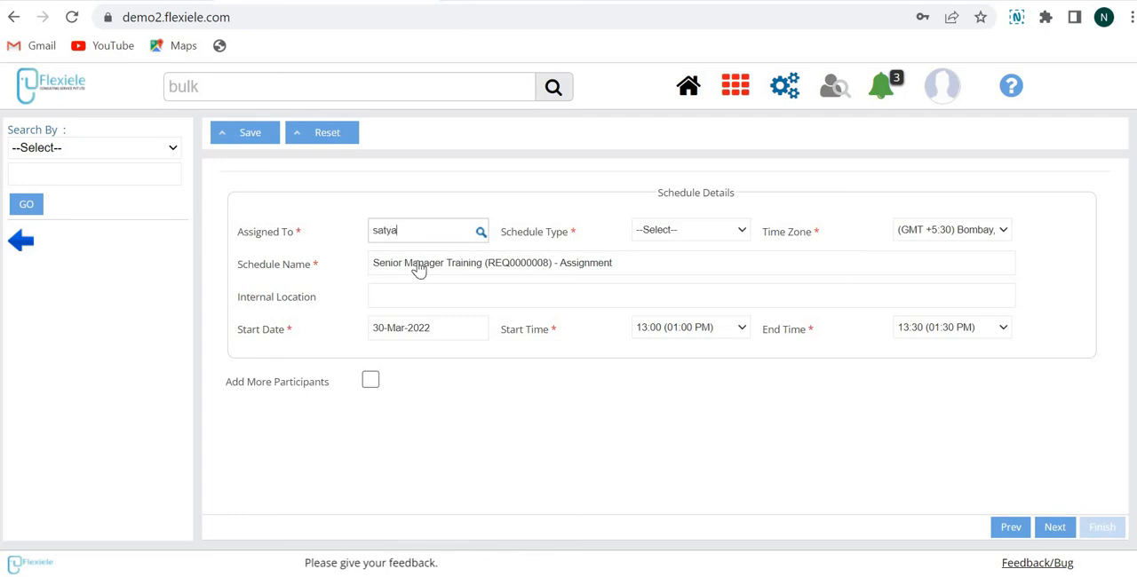
pyautogui.press('Return')
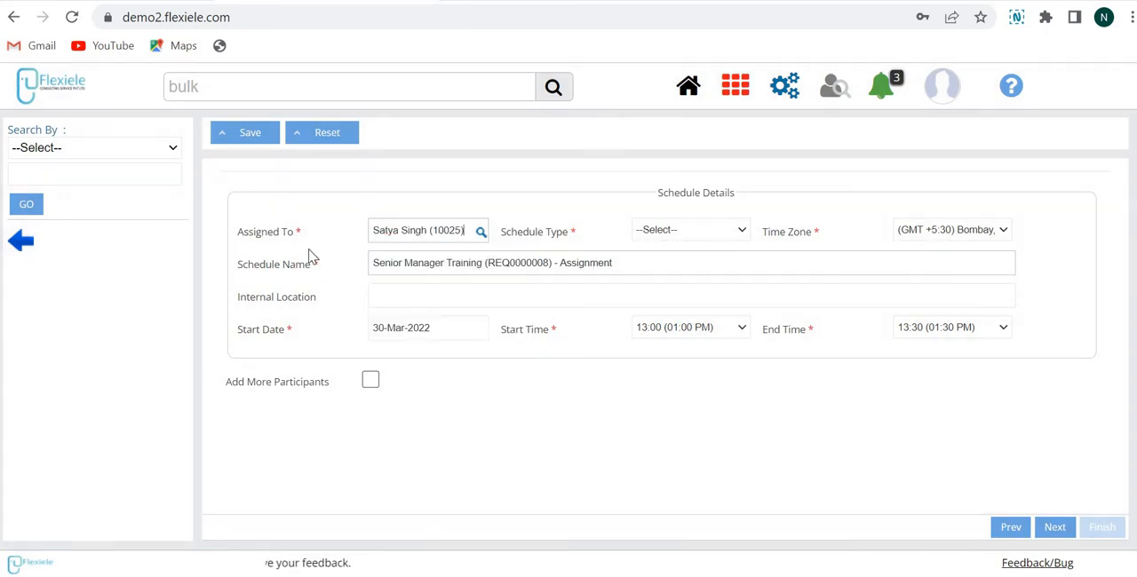
pyautogui.click(662, 233)
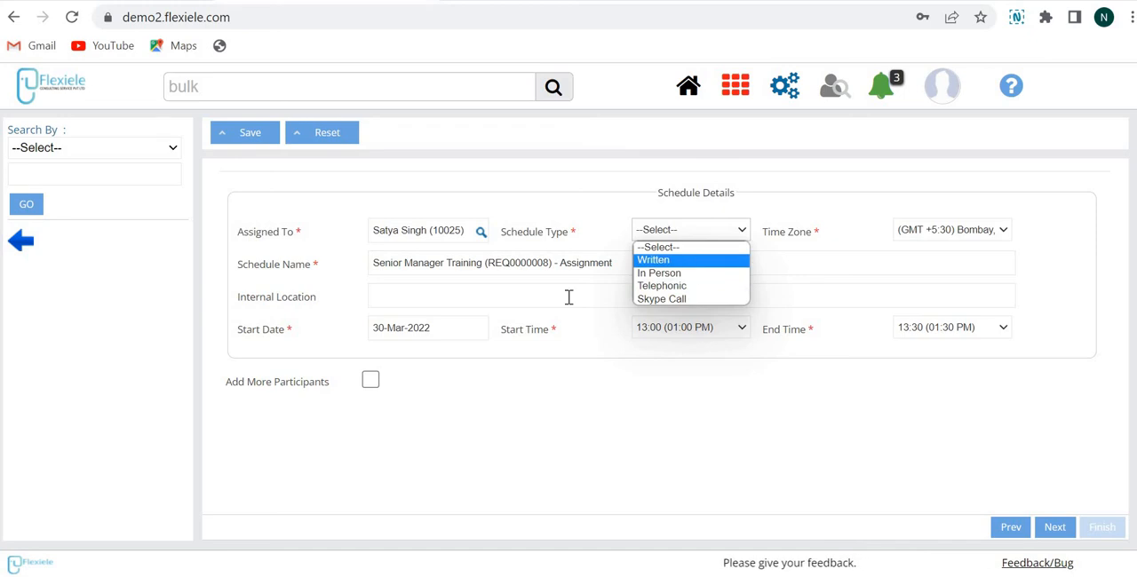
pyautogui.press('Return')
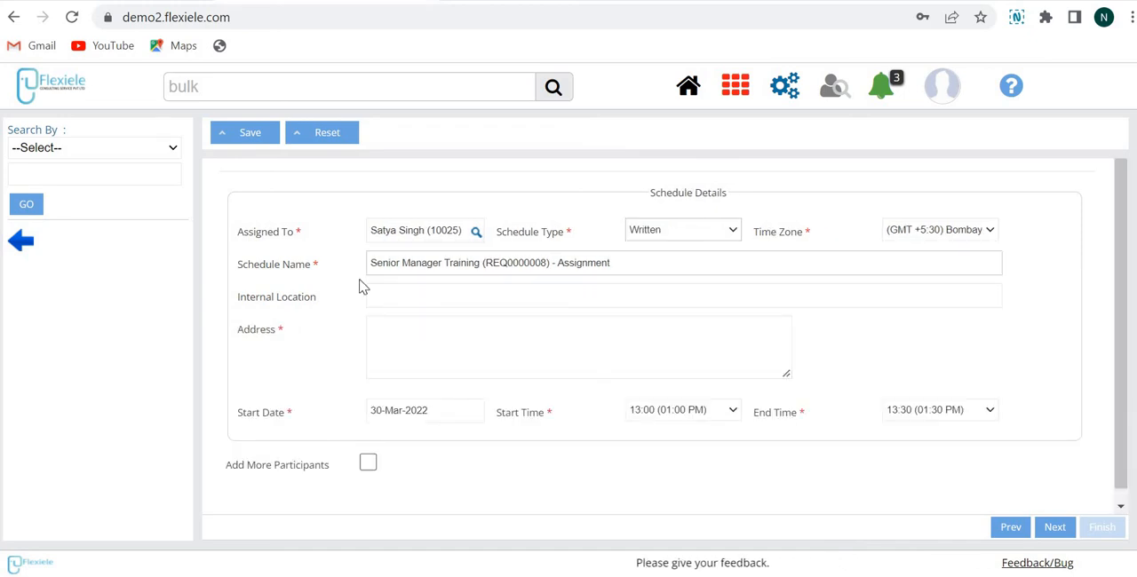
# Step: Enter CONFERENCE ROOM B as the internal location of the Assignment schedule
pyautogui.click(473, 291)
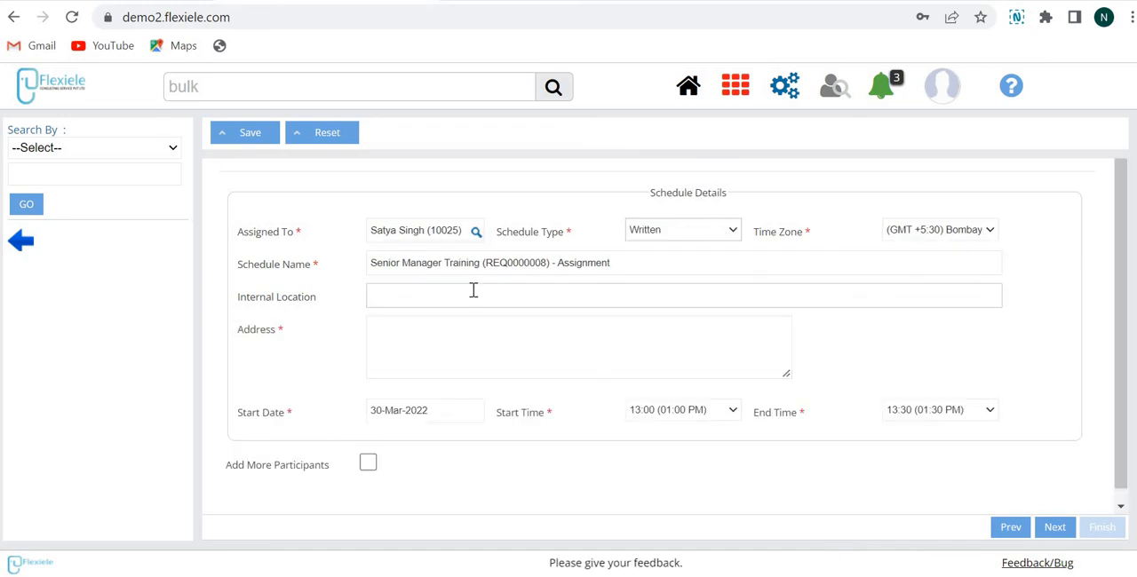
pyautogui.click(473, 291)
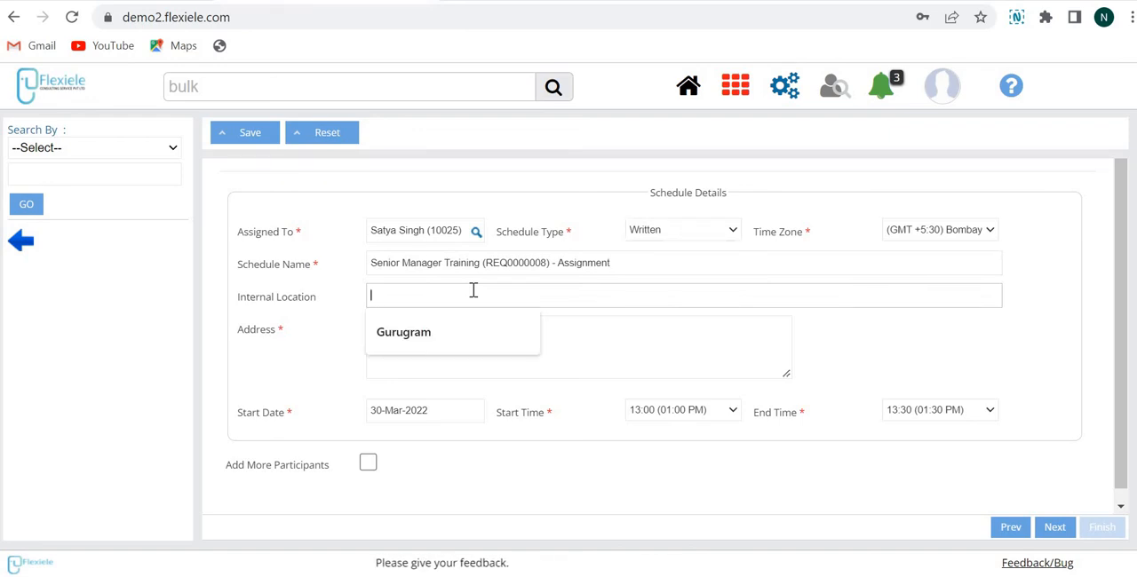
pyautogui.write('DLF')
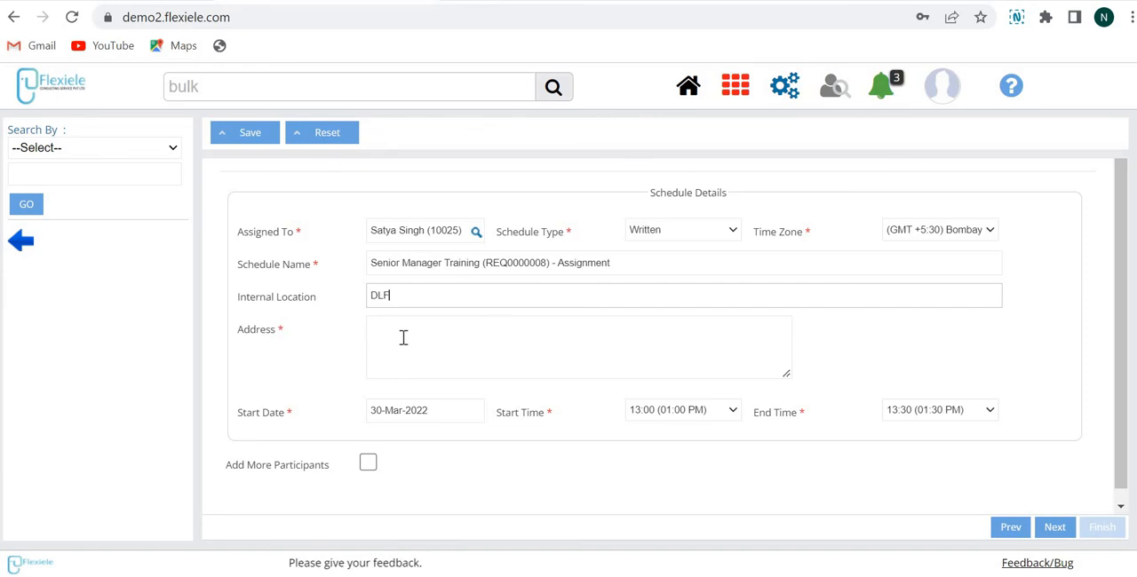
pyautogui.click(407, 331)
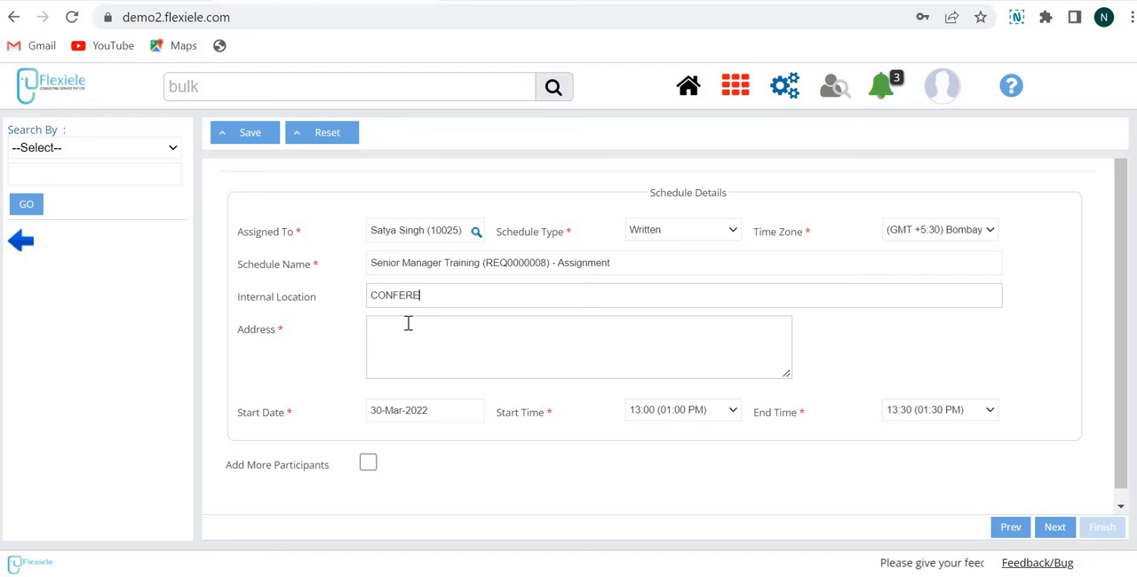
pyautogui.write('CONFERENCE ROOM')
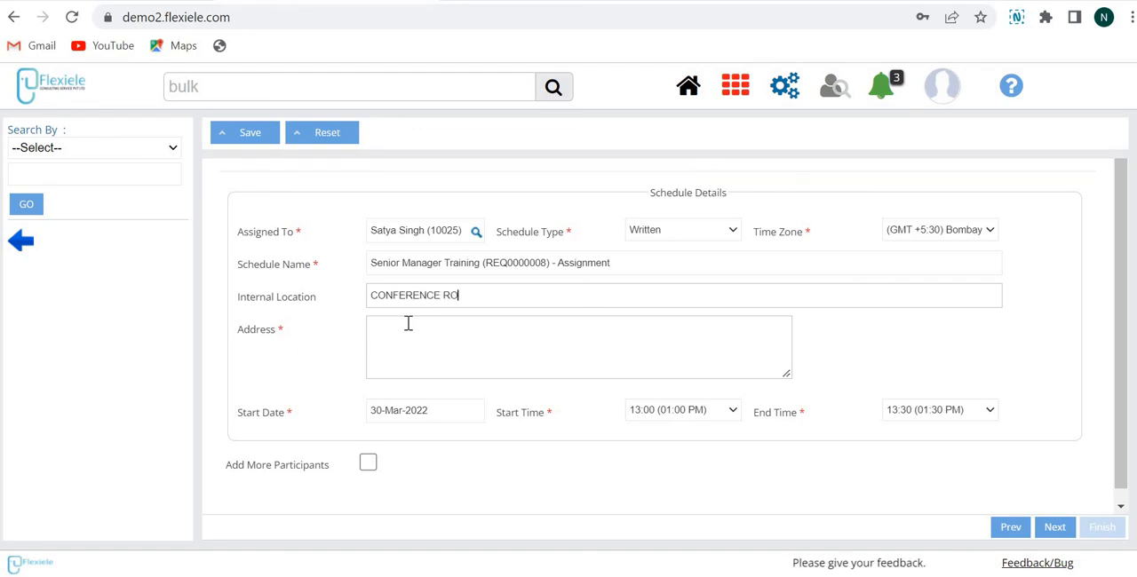
pyautogui.press('BackSpace')
pyautogui.press('BackSpace')
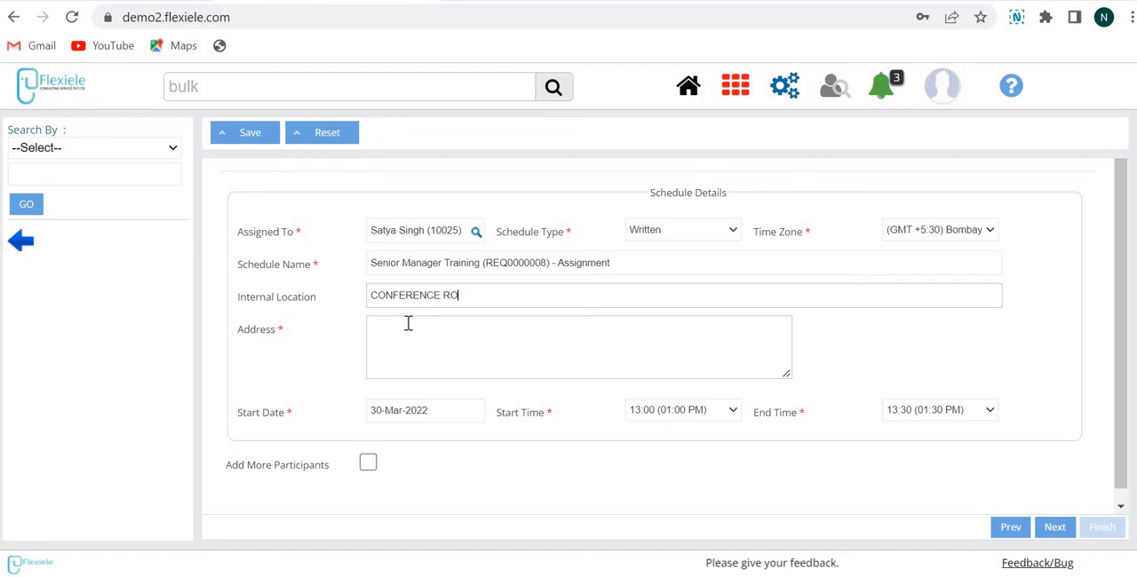
pyautogui.write('OM')
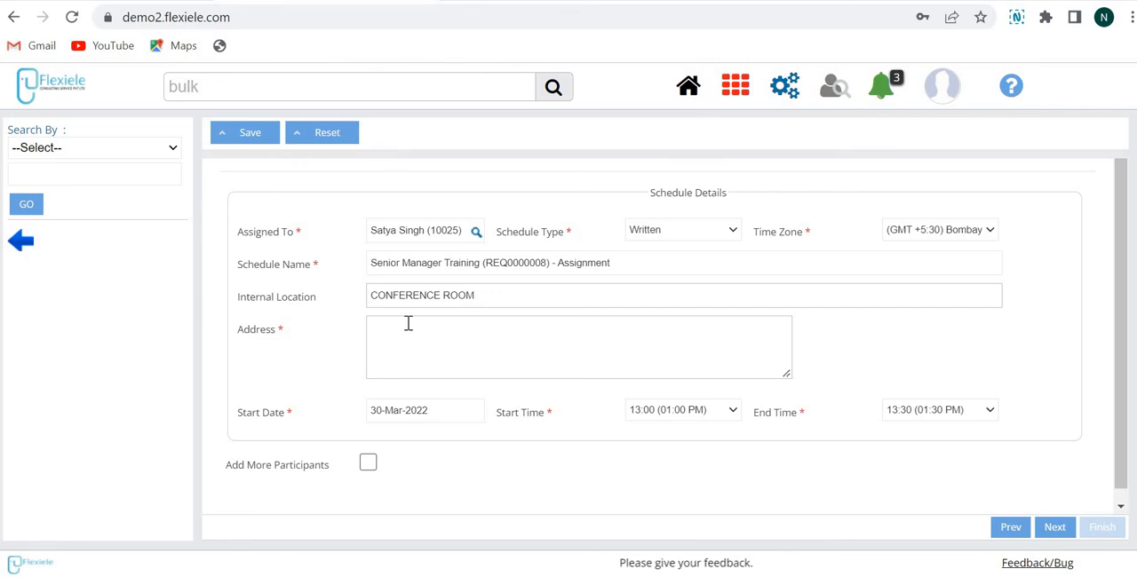
pyautogui.write(' B')
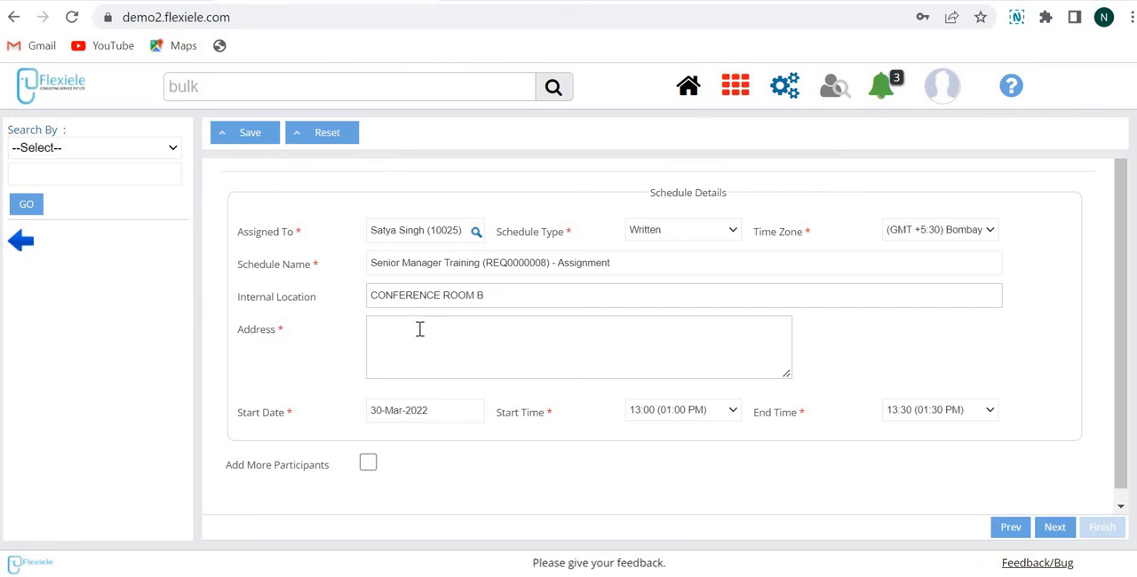
# Step: Fill in the venue's address for the Assignment schedule
pyautogui.click(419, 328)
pyautogui.write('DLF')
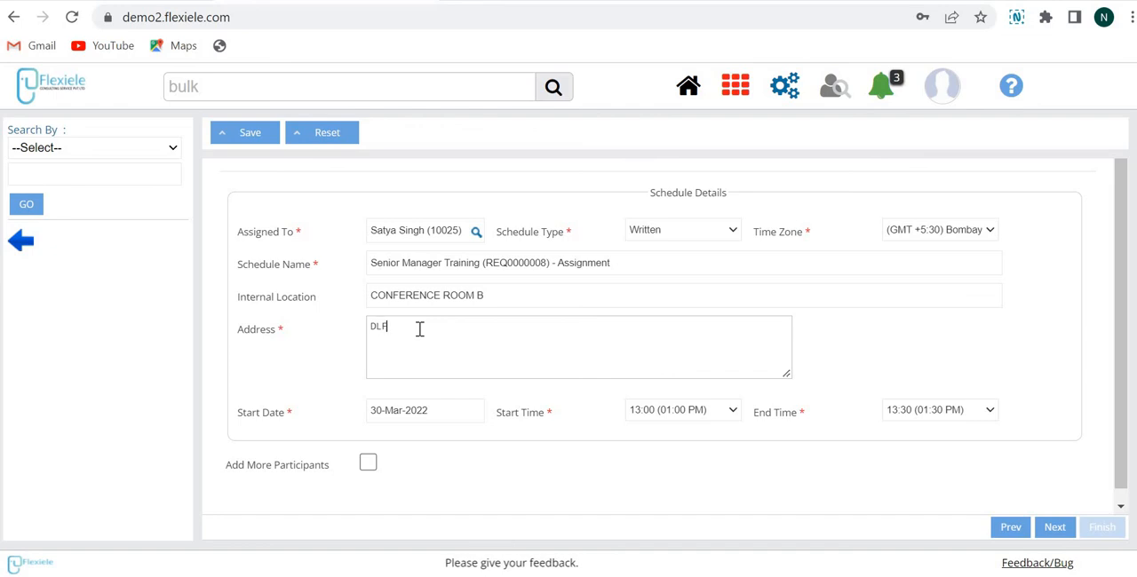
pyautogui.write(', Gur')
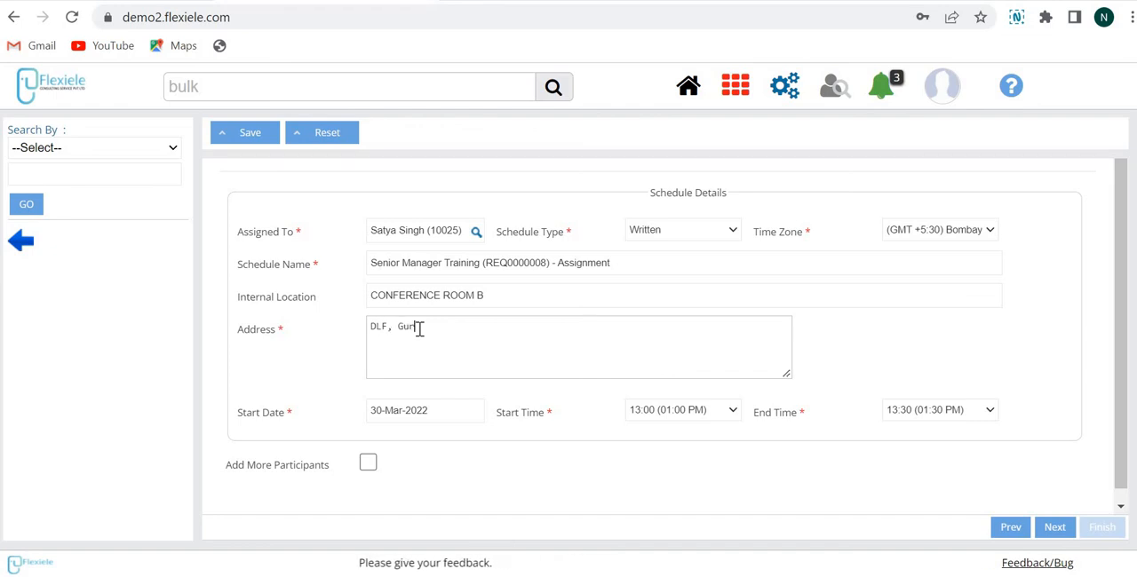
pyautogui.write('ugram')
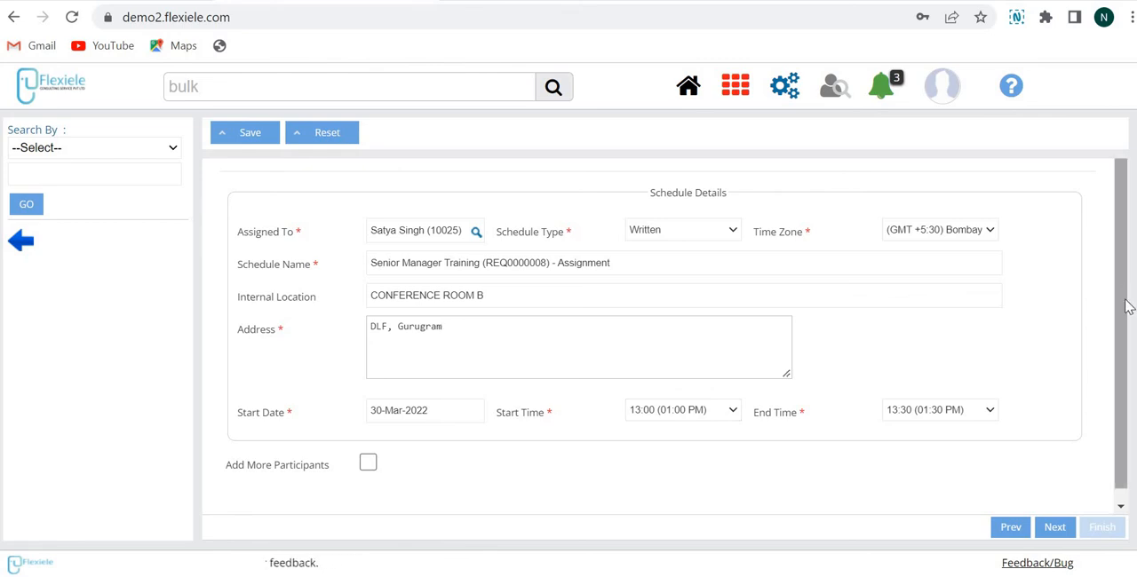
# Step: Enable Add More Participants and choose another employee as a participant in the schedule
pyautogui.scroll(-1, 1124, 311)
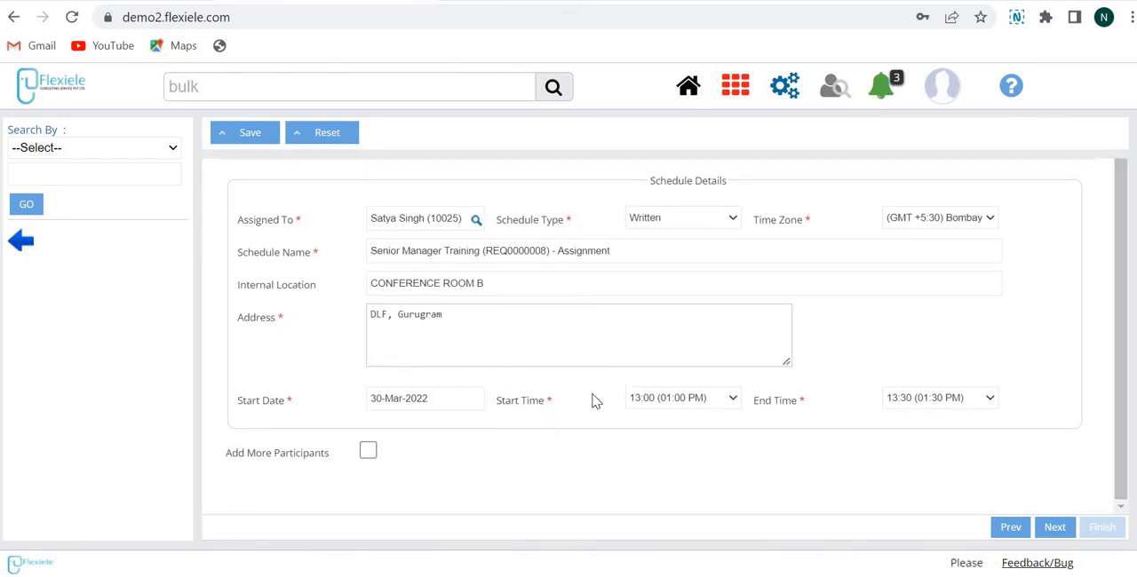
pyautogui.click(367, 452)
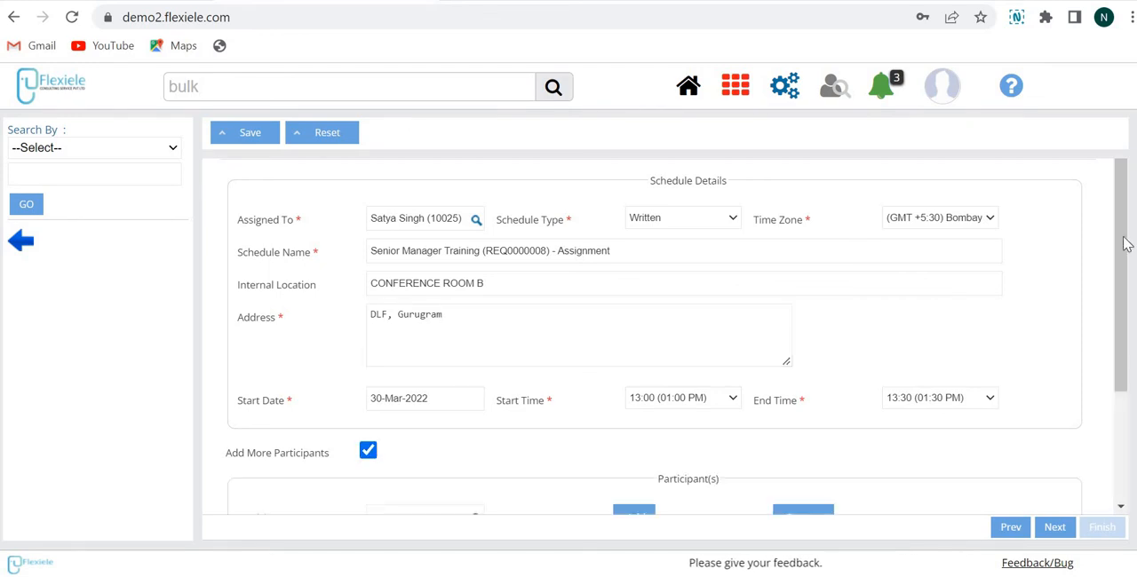
pyautogui.moveTo(1121, 335); pyautogui.dragTo(1121, 404)
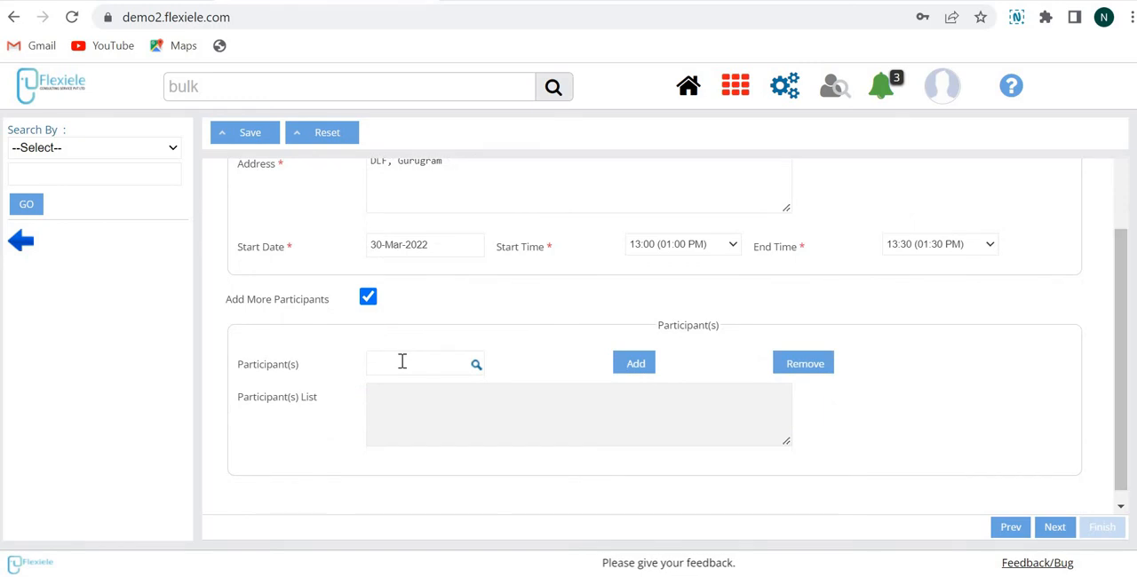
pyautogui.click(401, 361)
pyautogui.write('mahadeo')
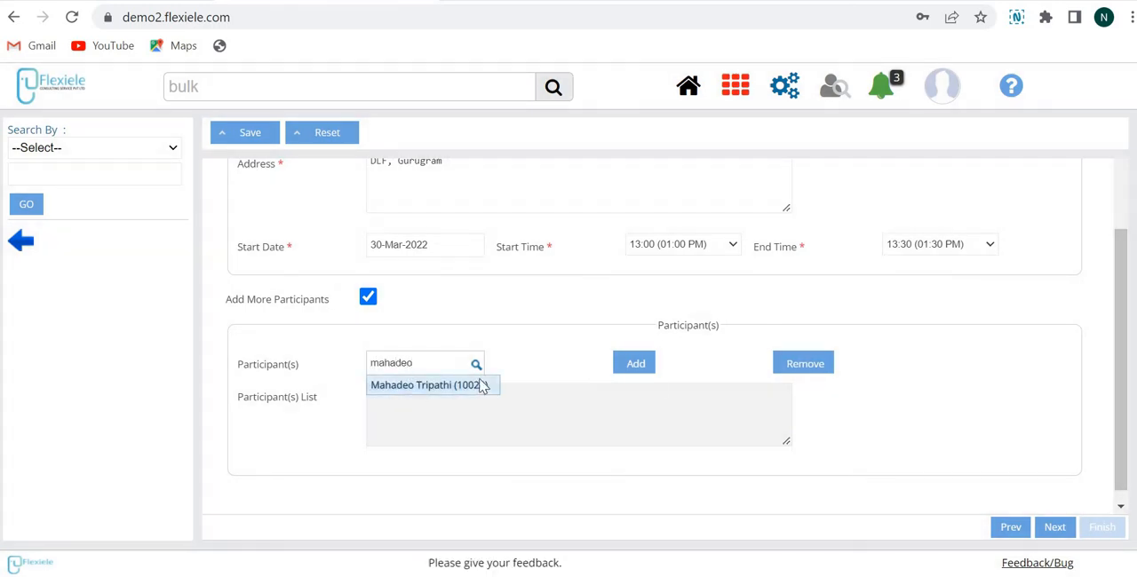
pyautogui.click(479, 385)
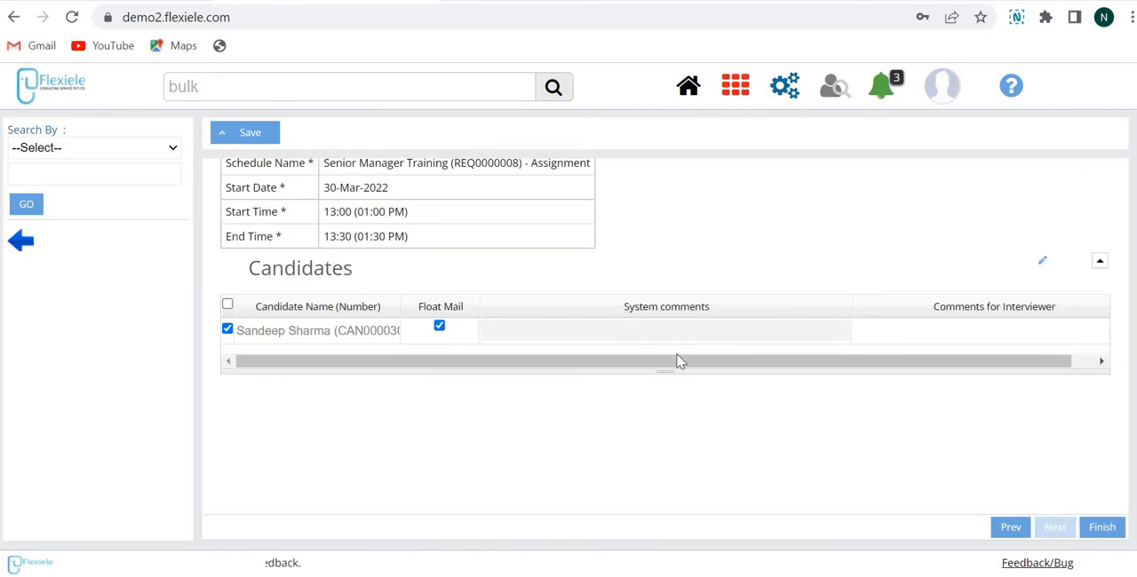
# Step: Review the schedule summary with its selected candidate, finish scheduling, and dismiss the notification
pyautogui.scroll(1, 665, 346)
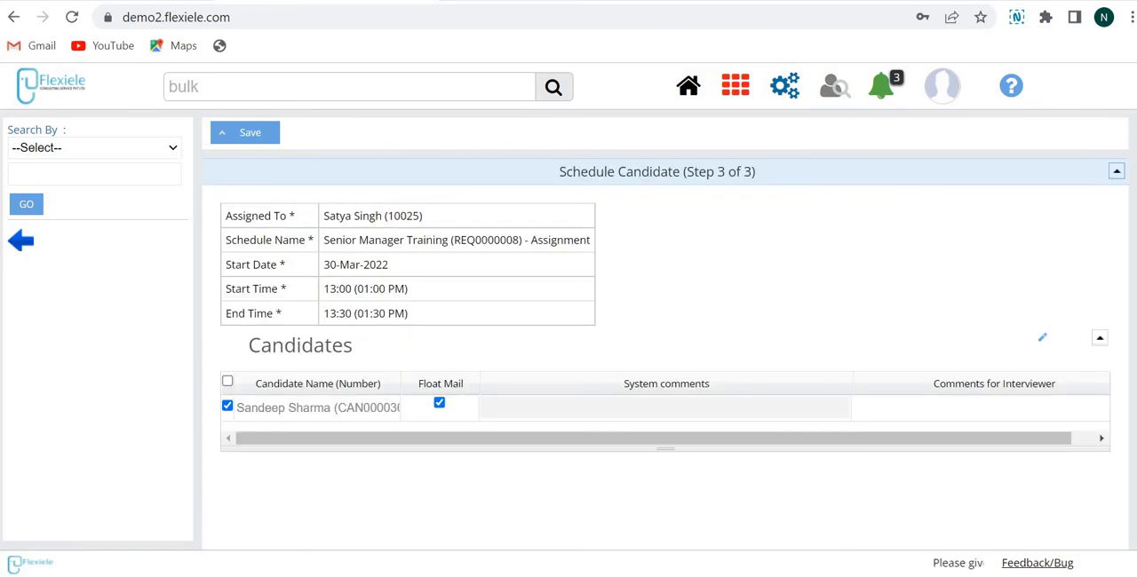
pyautogui.scroll(-1, 1129, 521)
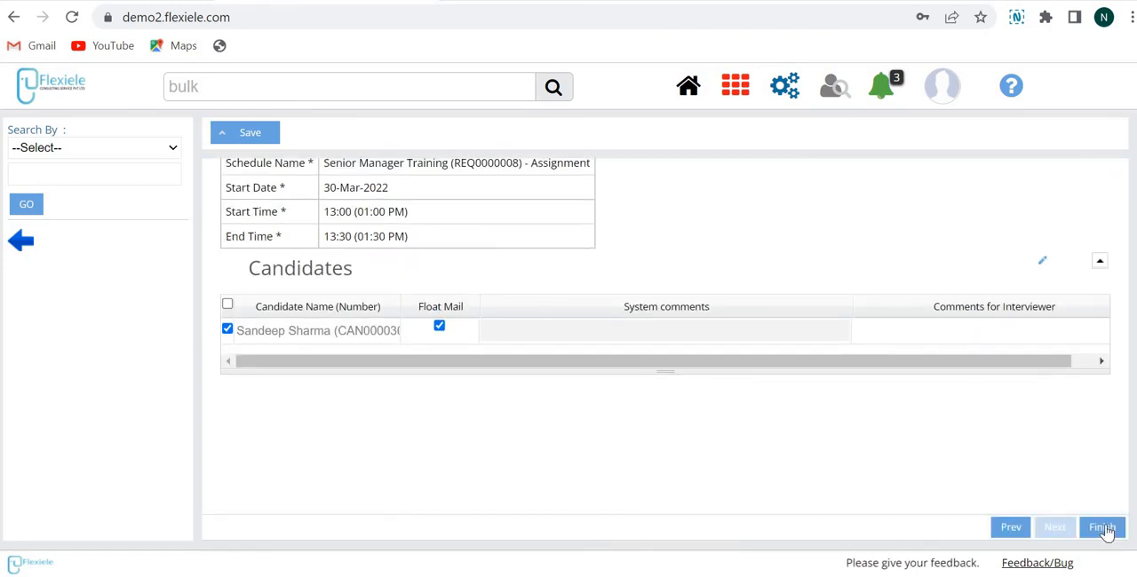
pyautogui.click(1104, 529)
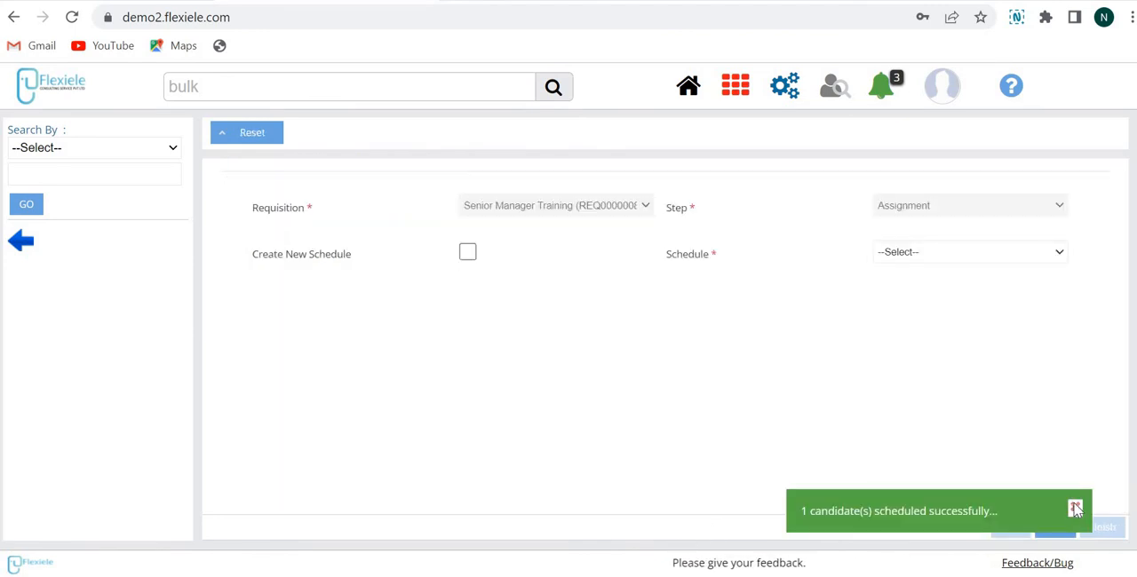
pyautogui.click(1075, 508)
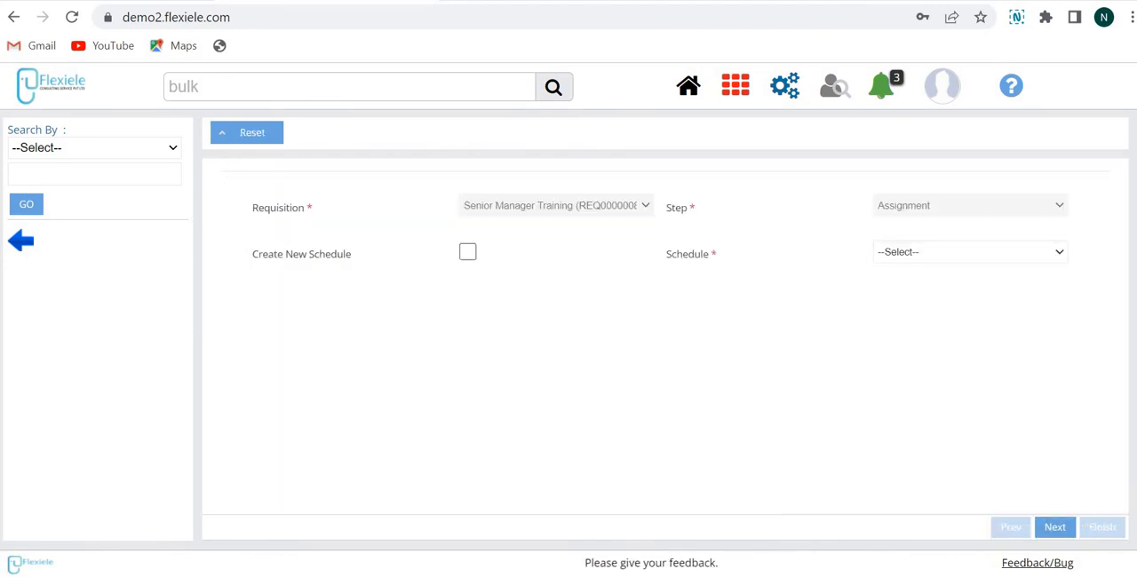
# Step: Return to the candidate's details and set the Assignment step's action to Move to Next Step
pyautogui.click(23, 244)
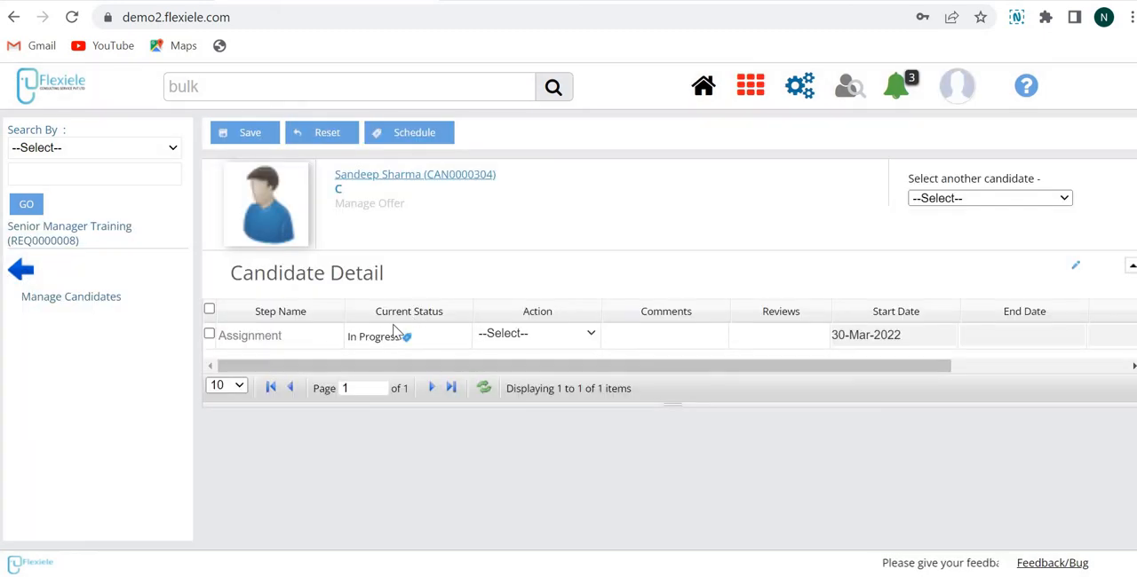
pyautogui.moveTo(406, 339)
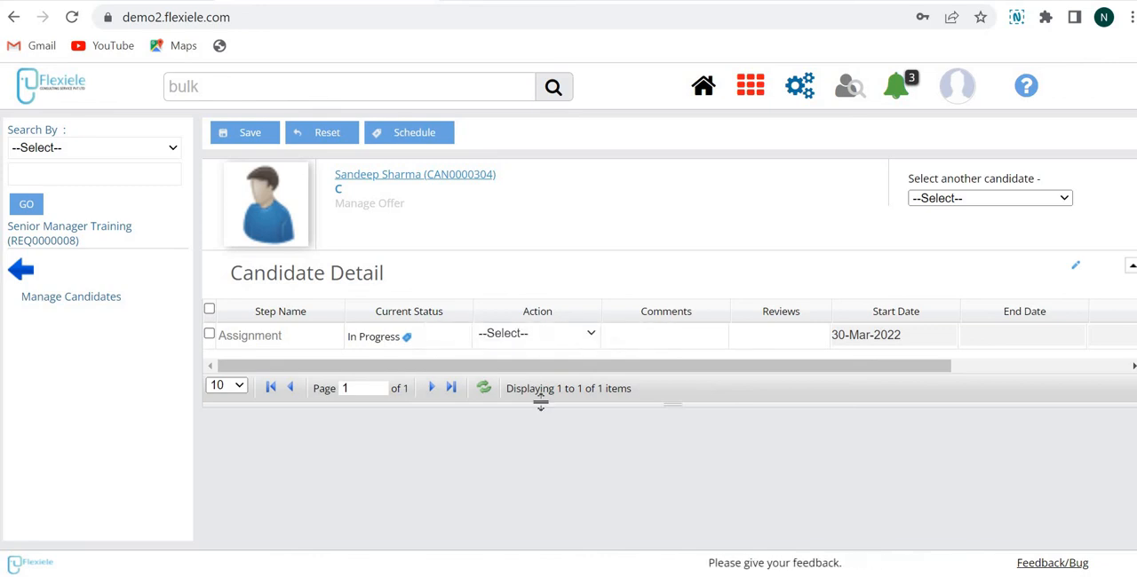
pyautogui.click(526, 337)
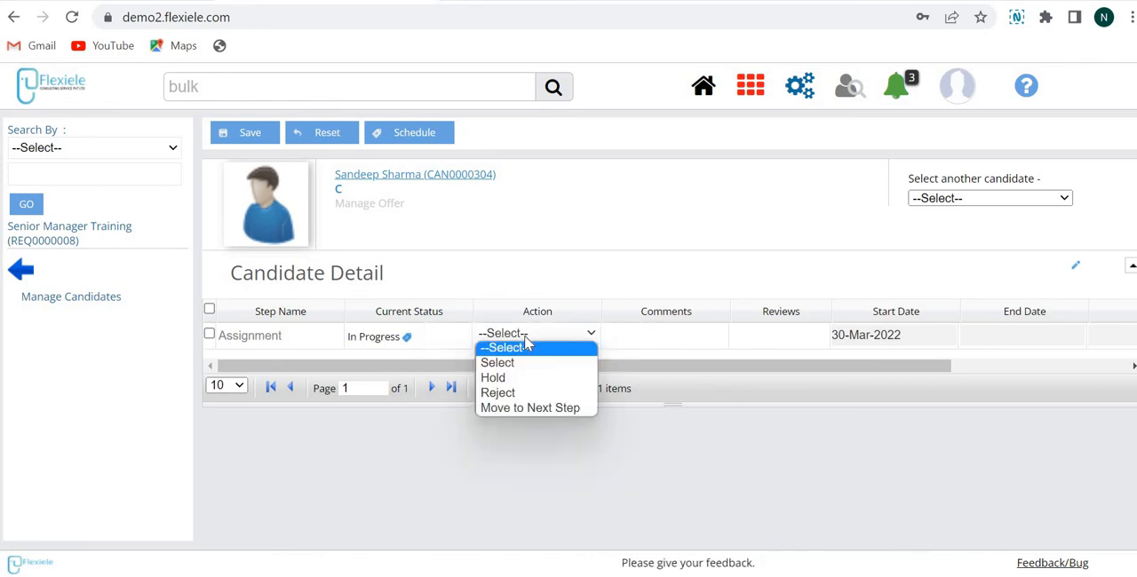
pyautogui.click(533, 410)
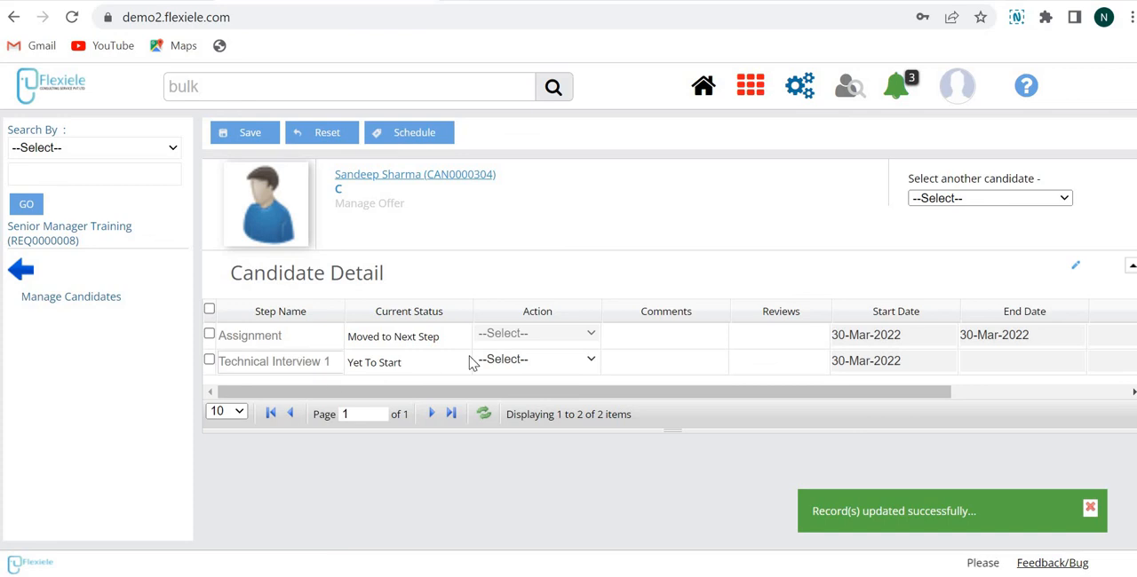
# Step: Check the action choices and scheduling form for Technical Interview 1, and return to the candidate's details
pyautogui.click(511, 360)
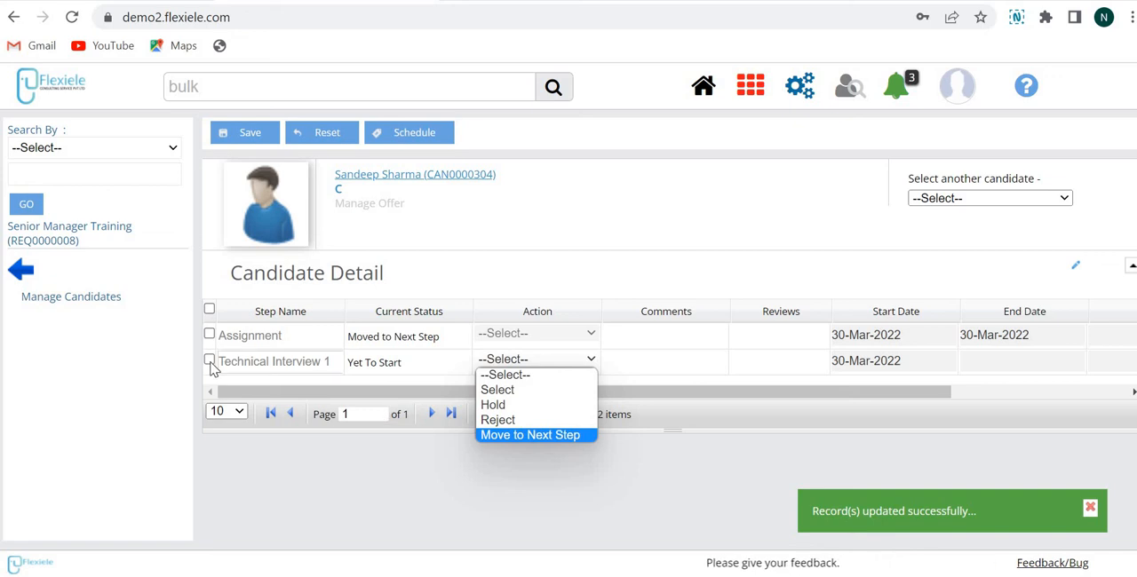
pyautogui.click(310, 237)
pyautogui.click(390, 133)
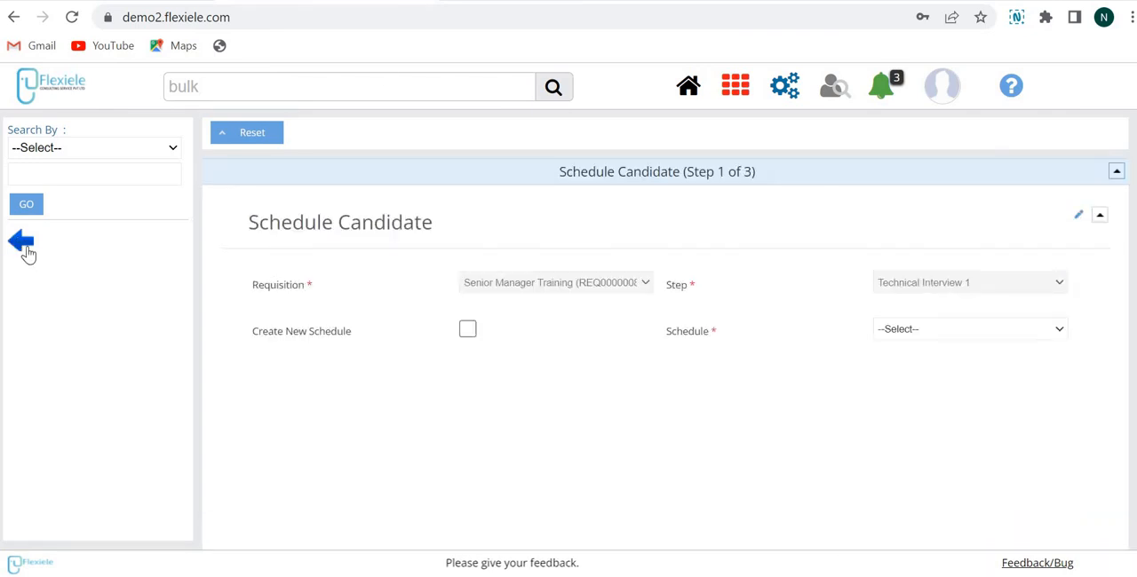
pyautogui.click(25, 247)
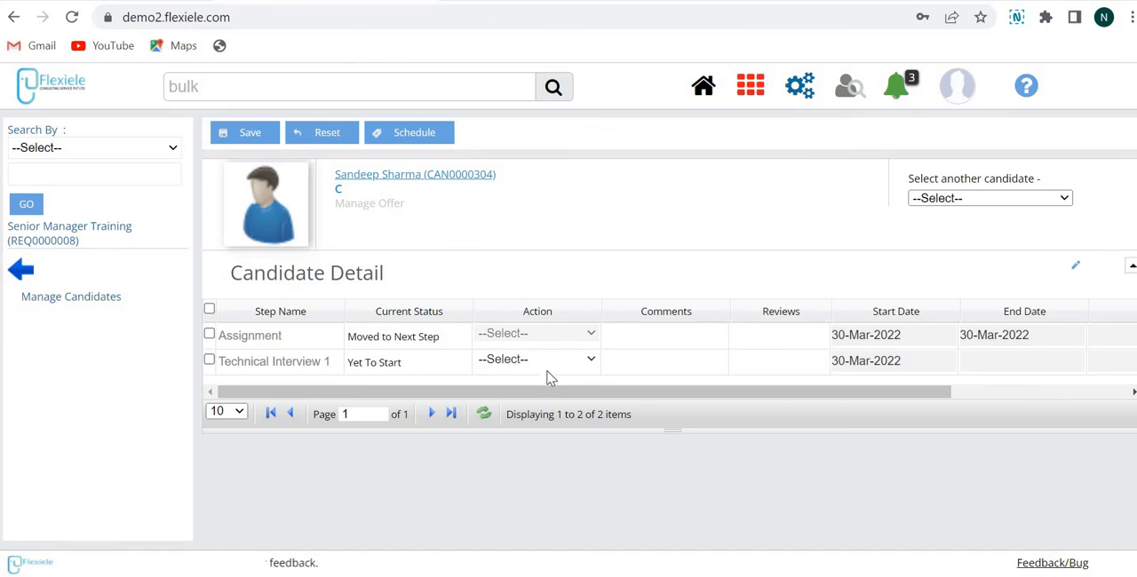
# Step: Set the action for Technical Interview 1 to Move to Next Step and save the record
pyautogui.click(546, 360)
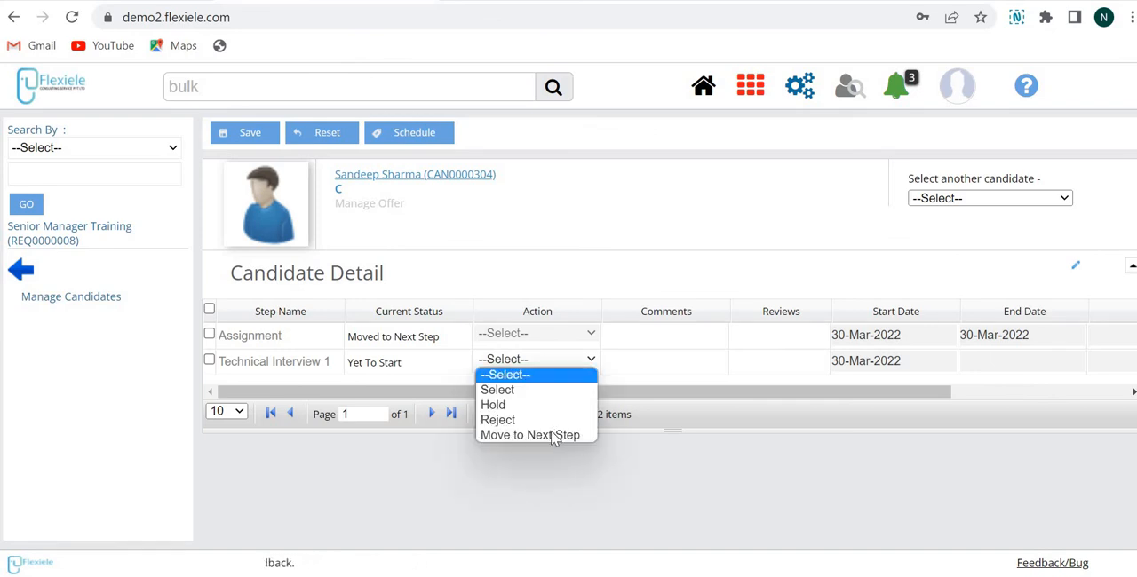
pyautogui.click(253, 133)
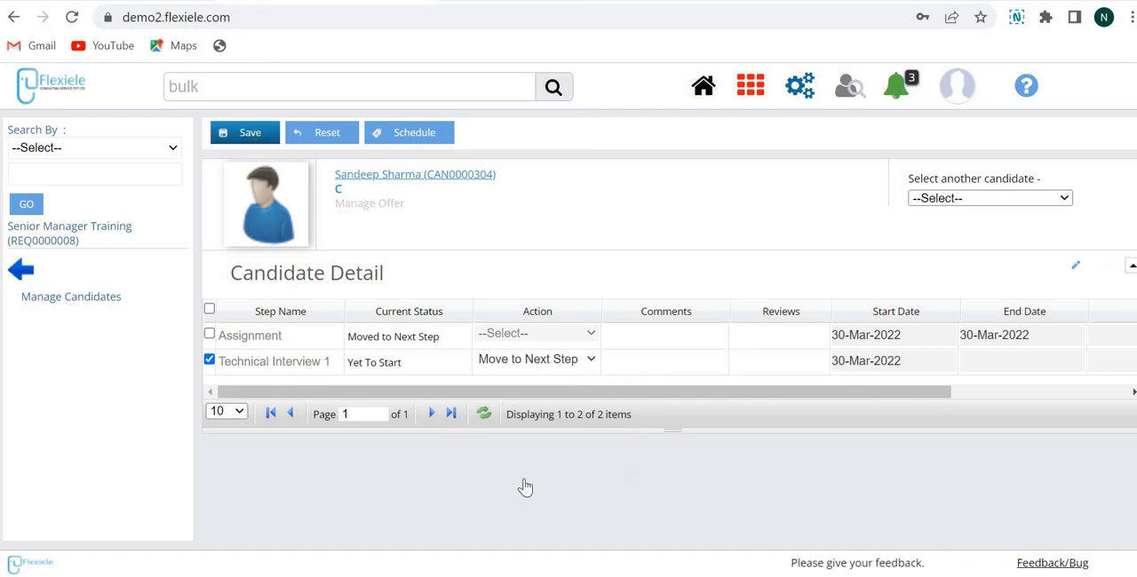
# Step: Set the action for Technical Interview 3 to Move to Next Step and save the record
pyautogui.click(535, 387)
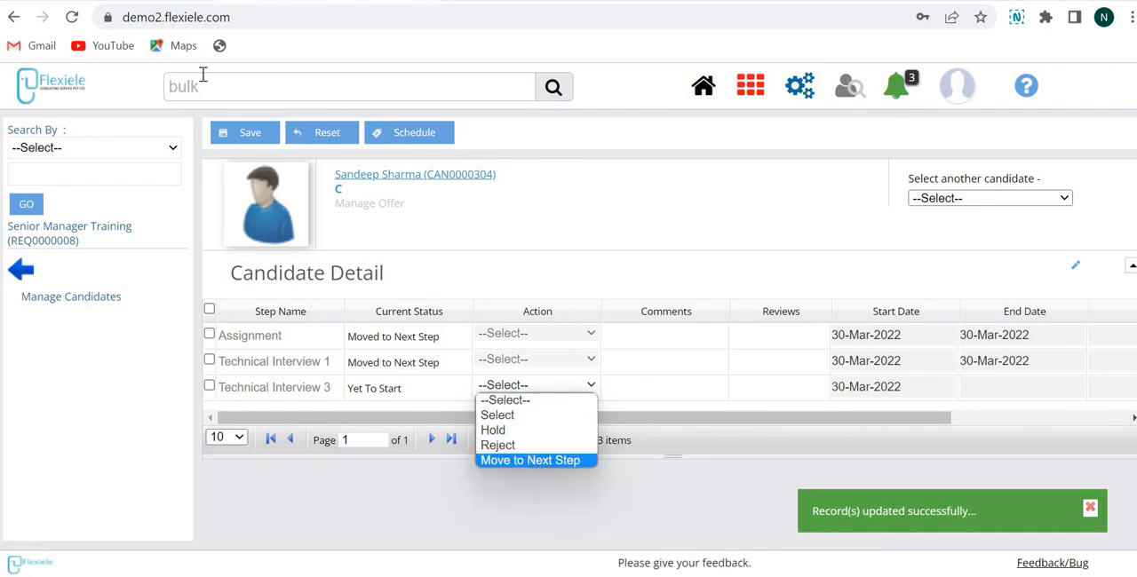
pyautogui.click(531, 460)
pyautogui.click(238, 151)
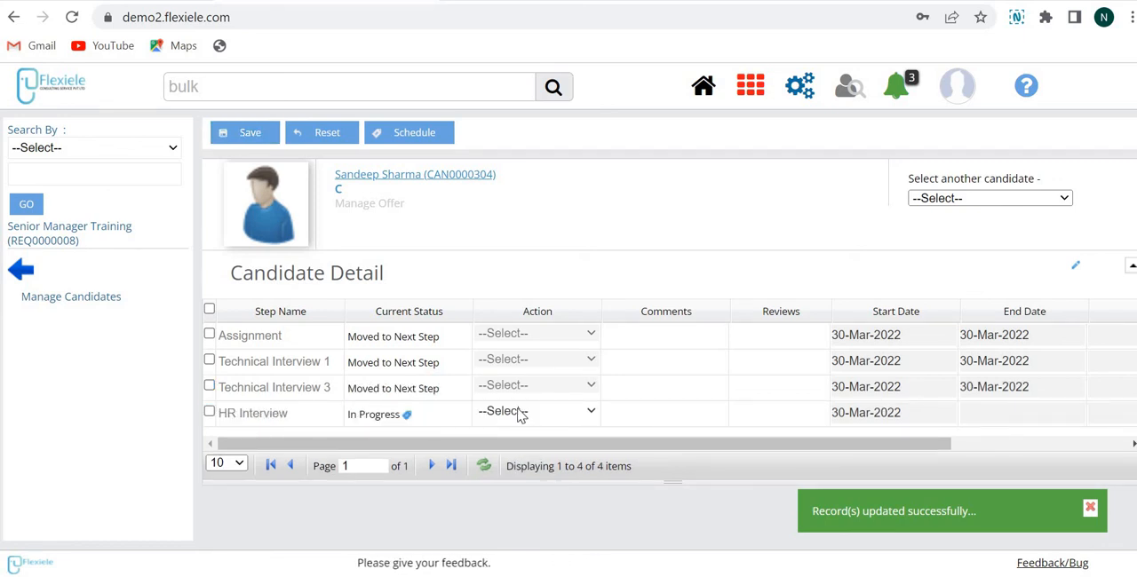
# Step: Set the HR Interview action to Select, save the record, and go back from the candidate's details
pyautogui.click(522, 413)
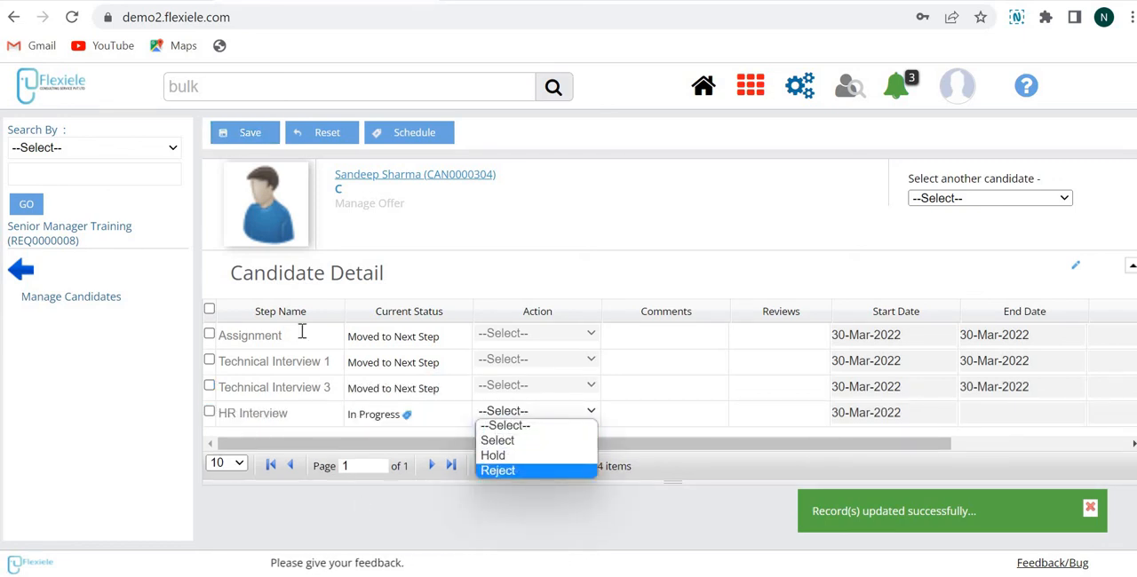
pyautogui.click(540, 414)
pyautogui.click(540, 413)
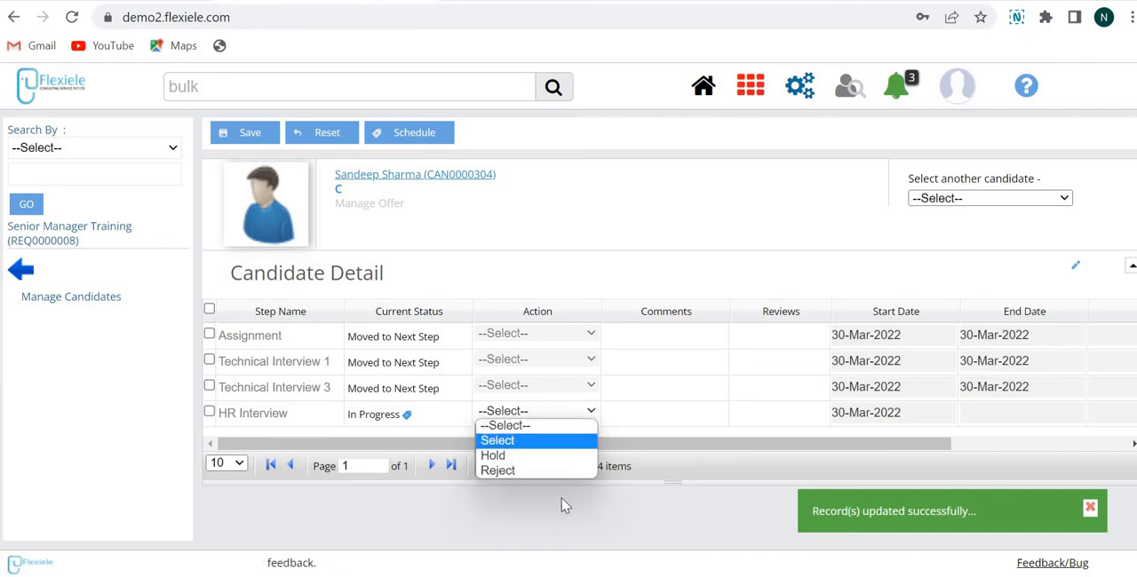
pyautogui.click(551, 442)
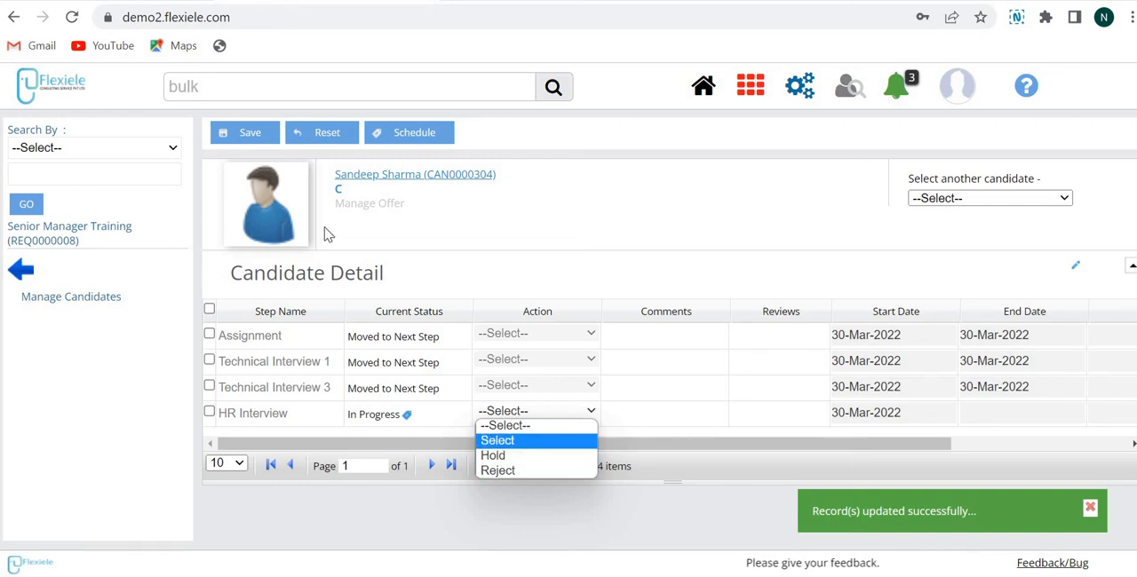
pyautogui.click(249, 133)
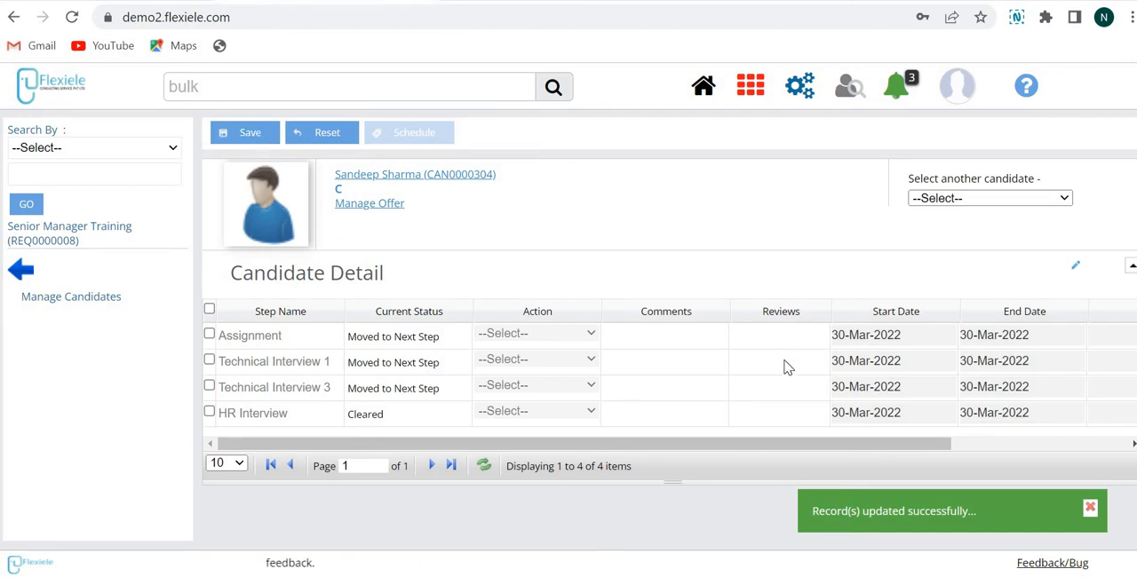
pyautogui.click(28, 273)
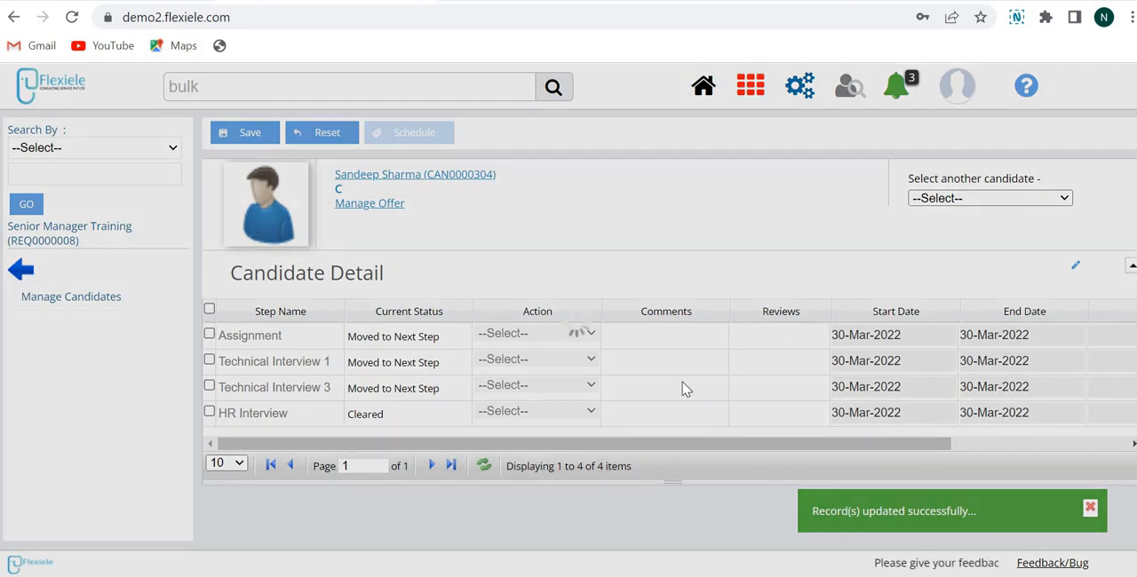